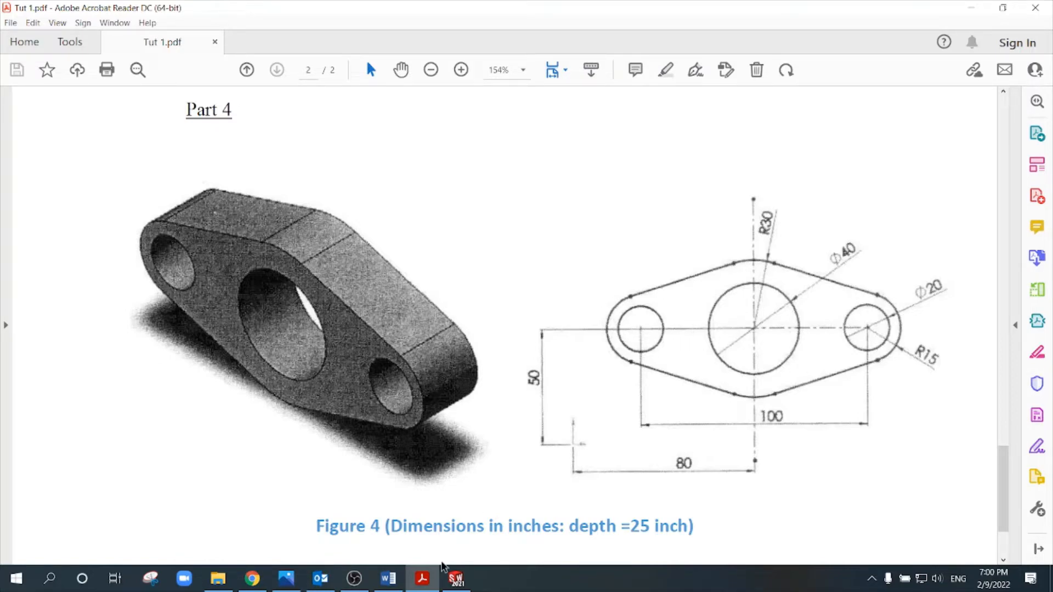
Switch to SOLIDWORKS, create a new part and start a sketch on the Front Plane.
click(453, 577)
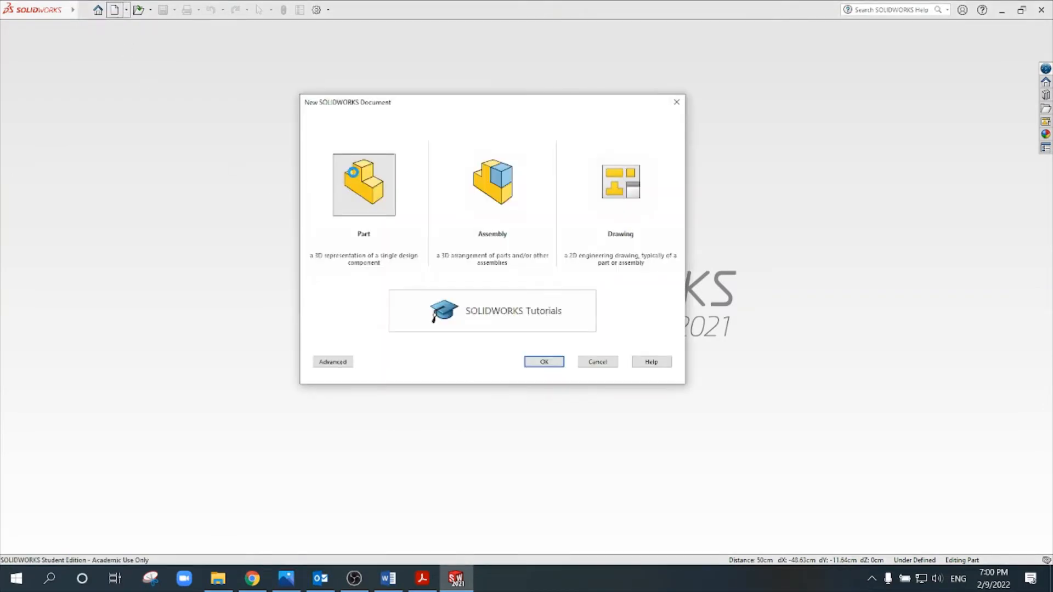
double_click(353, 173)
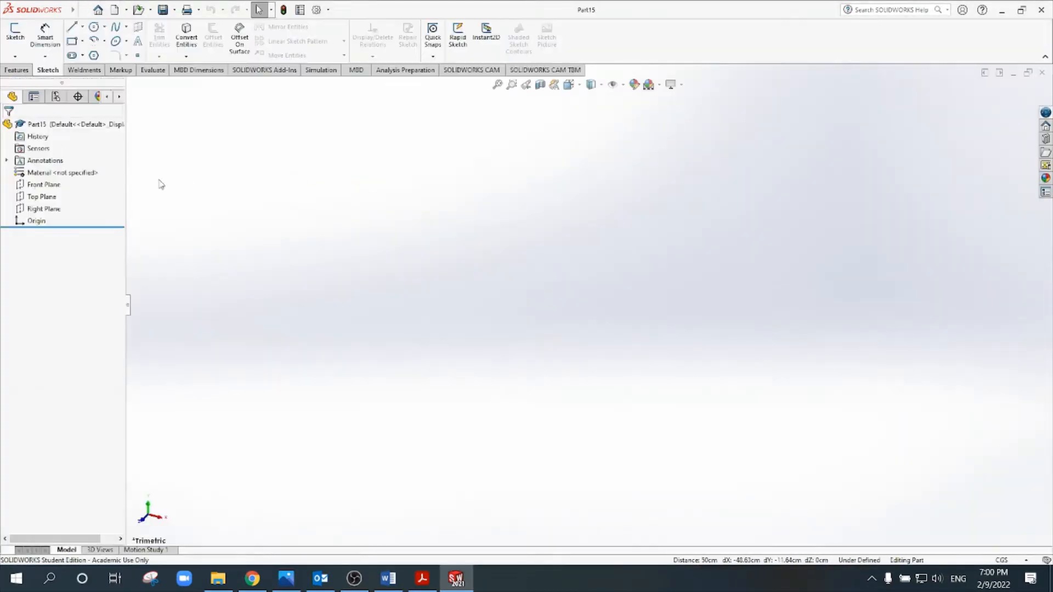
click(15, 33)
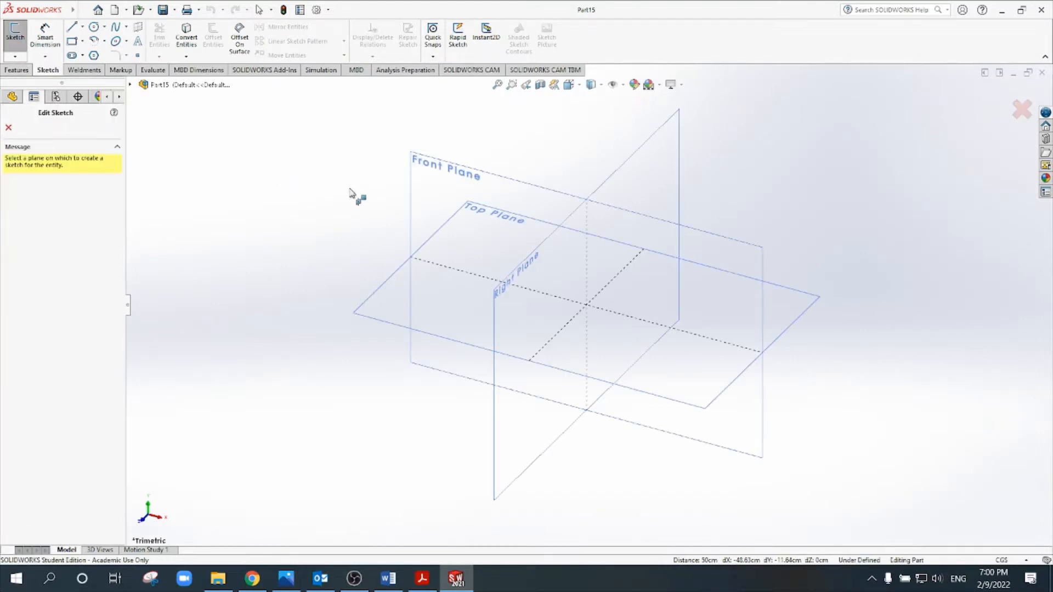
click(446, 177)
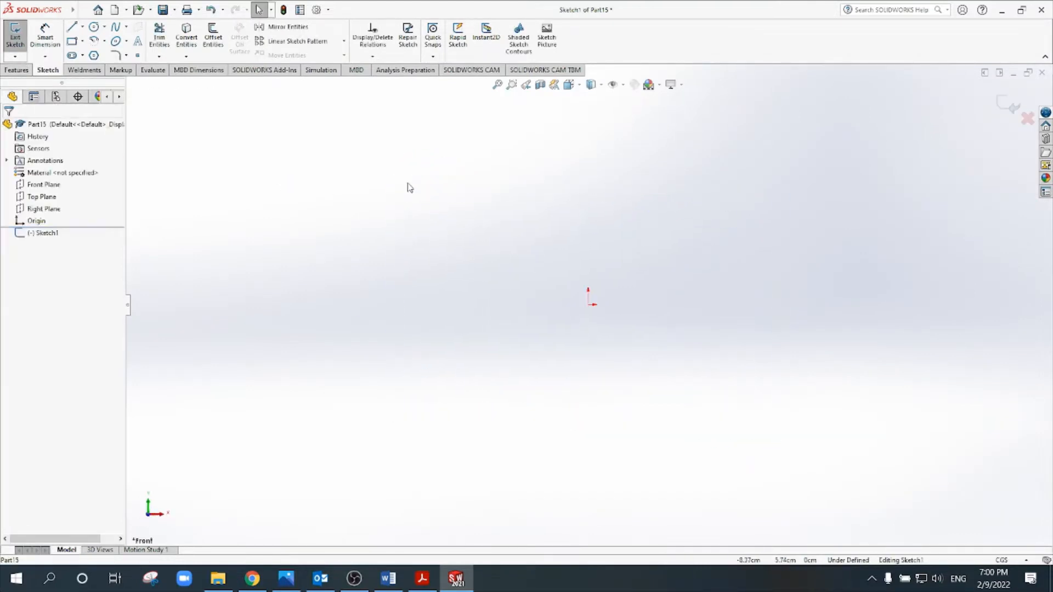
Sketch a circle about 6.5 cm in diameter centred on the origin.
click(94, 26)
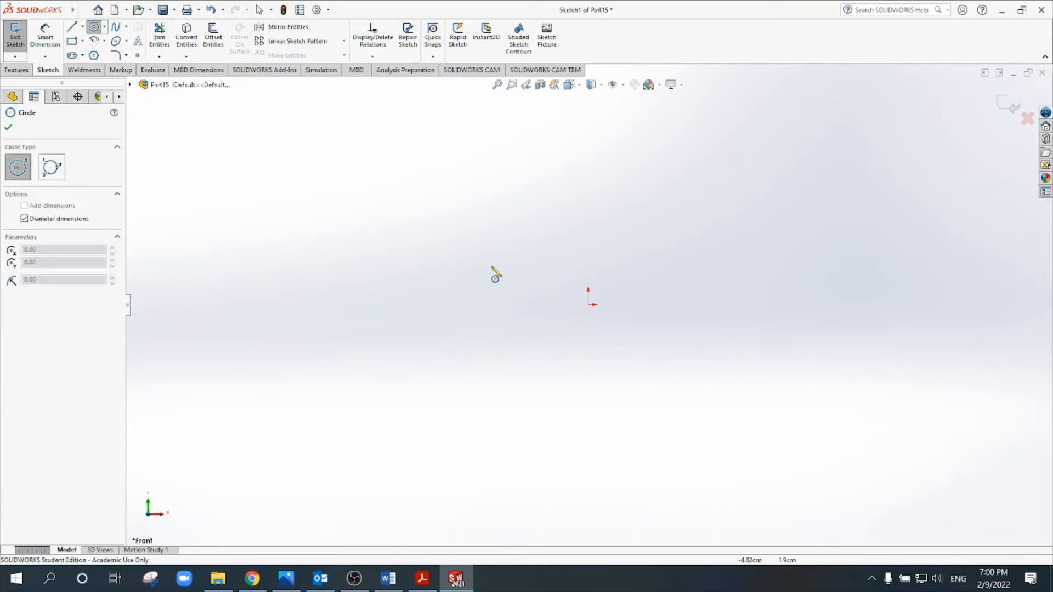
click(589, 305)
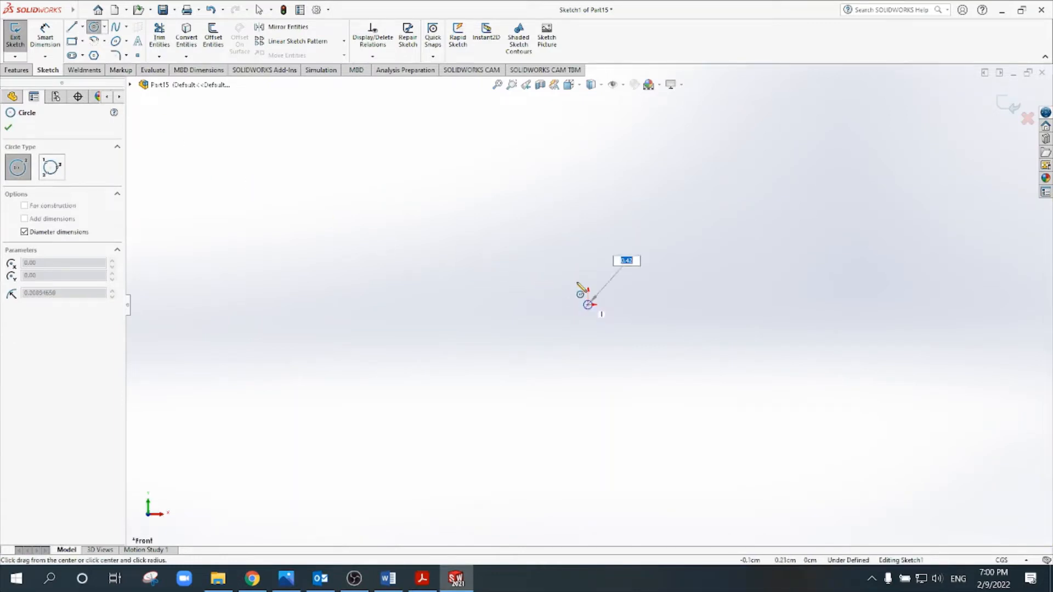
click(568, 243)
Dimension the origin circle's diameter as 40 cm and shift the dimension text towards the middle of its dimension line.
click(45, 36)
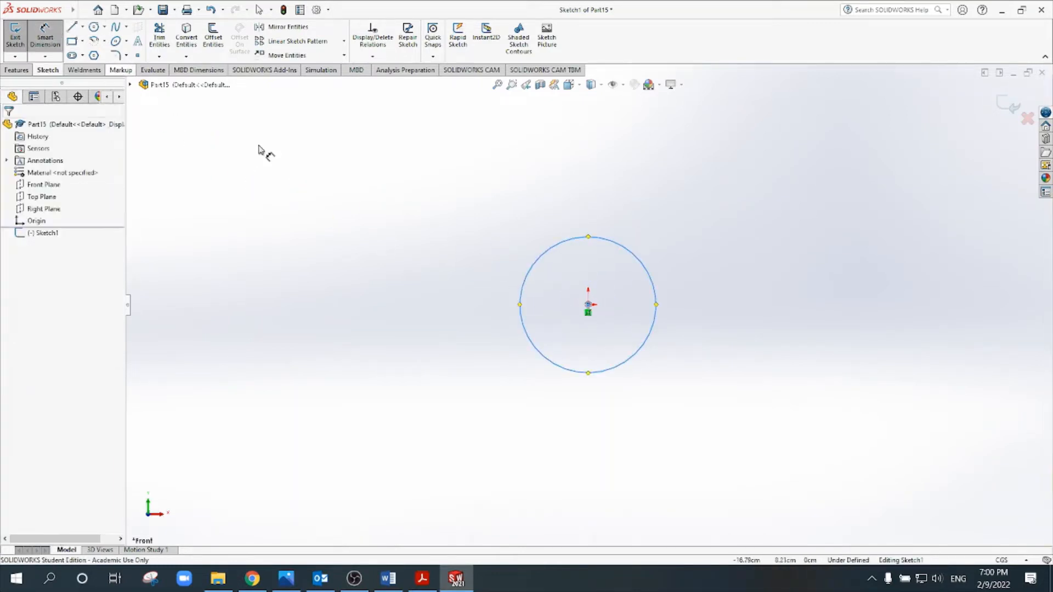
click(564, 244)
click(548, 211)
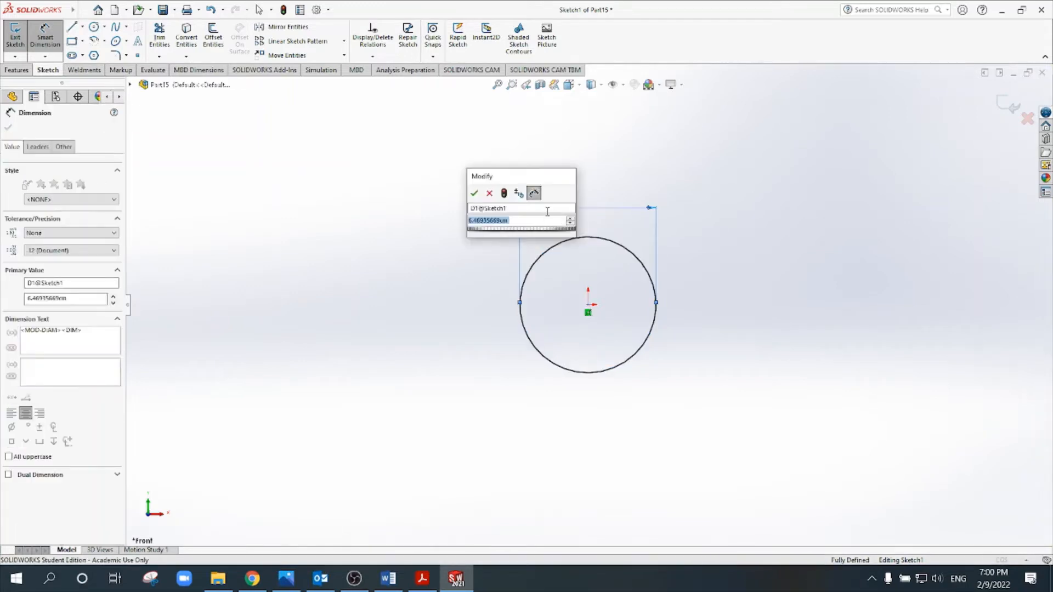
text(40)
key(Return)
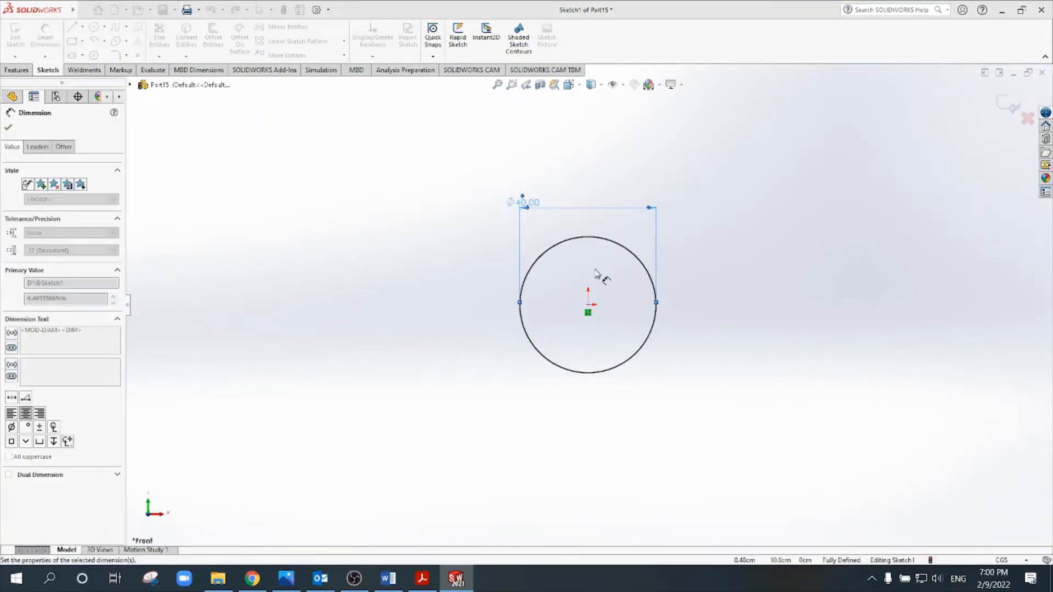
key(Escape)
key(Escape)
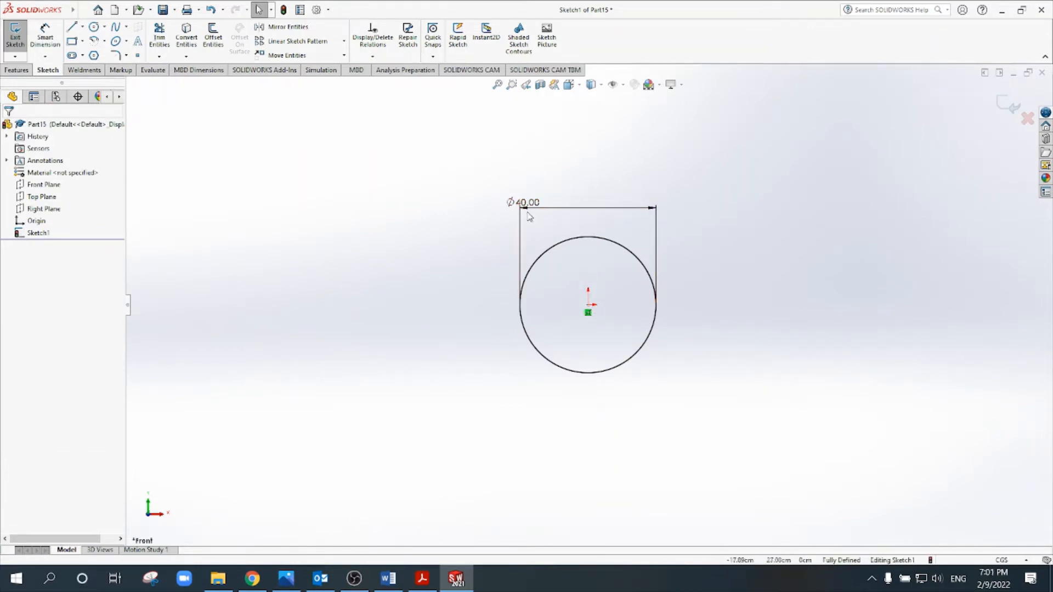
drag(529, 216, 577, 216)
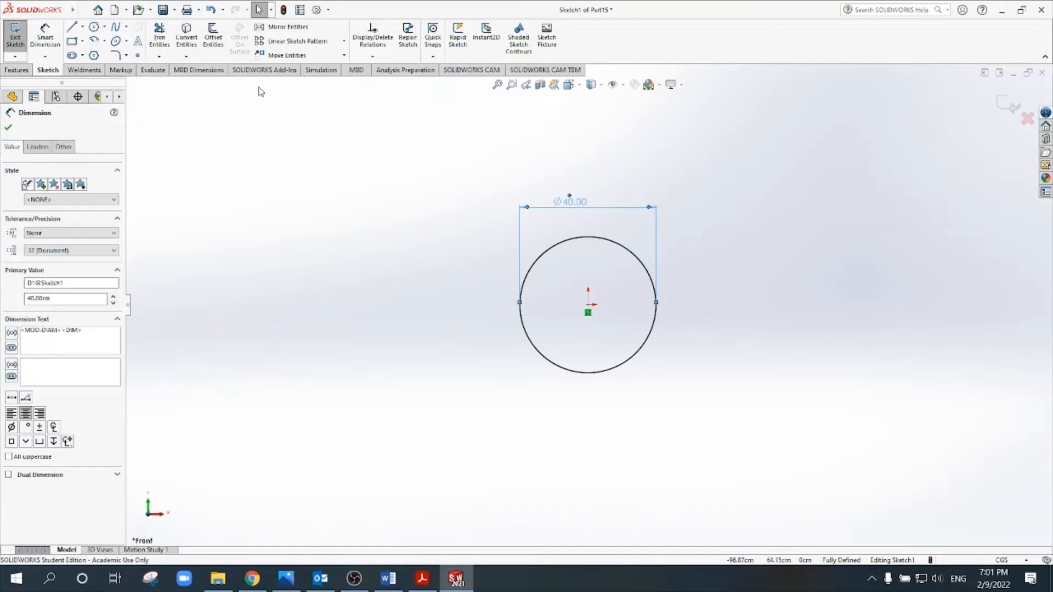
Sketch a circle about 25 cm in diameter right of the origin and one about 29 cm left, each about 65 cm away.
click(93, 27)
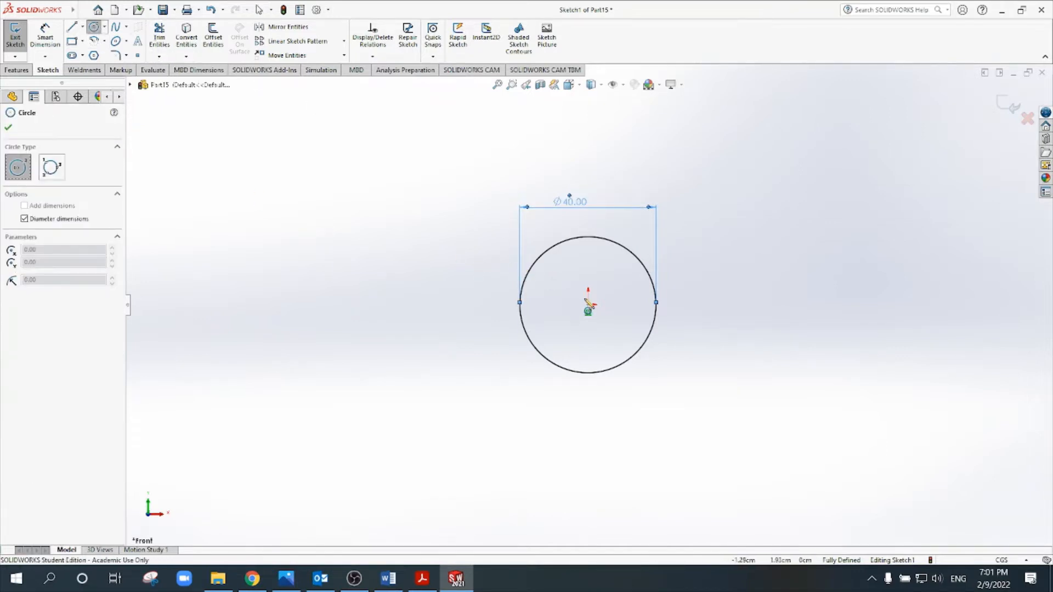
click(808, 305)
click(807, 264)
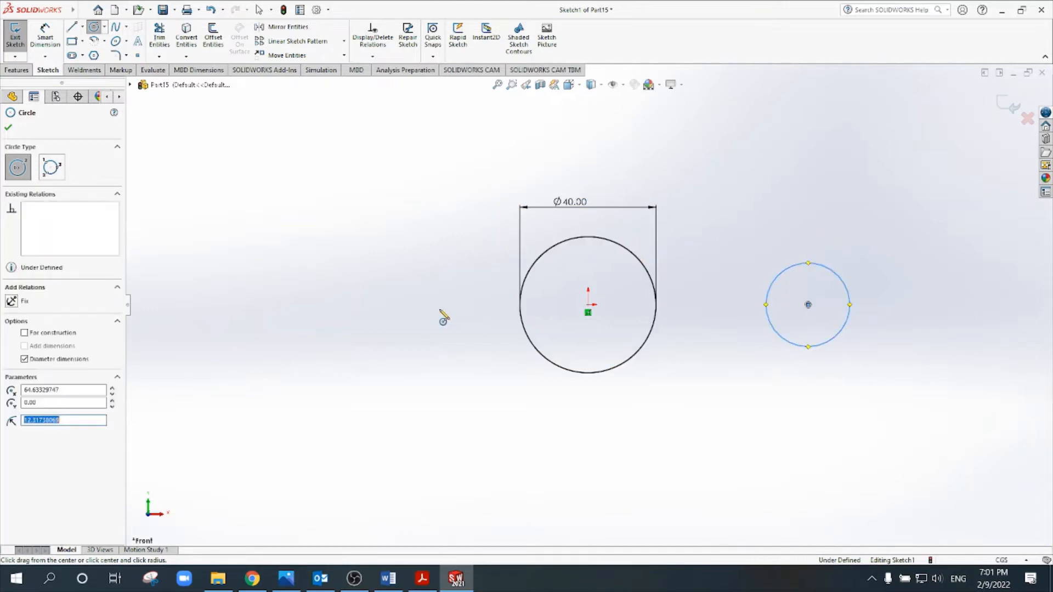
click(367, 305)
click(367, 256)
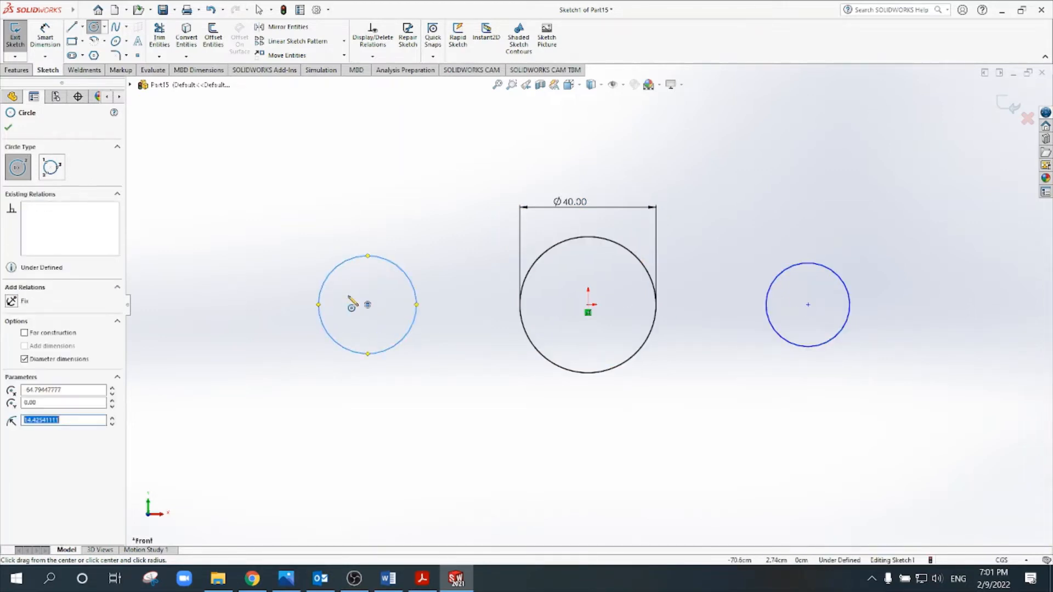
Dimension the diameters of the left and right outer circles as 20 cm each.
click(45, 37)
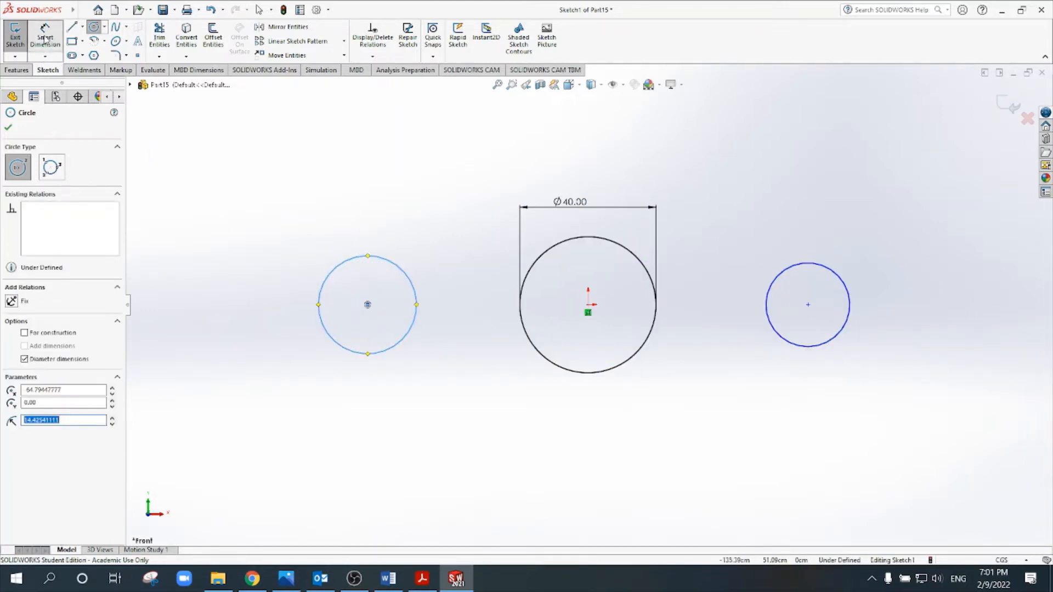
click(335, 275)
click(297, 252)
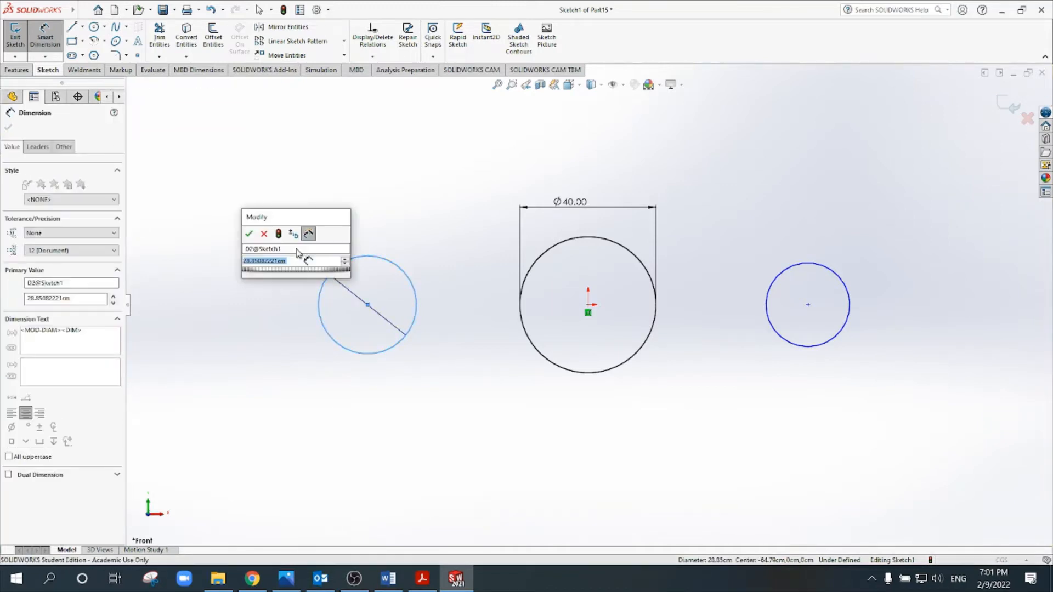
text(20)
key(Return)
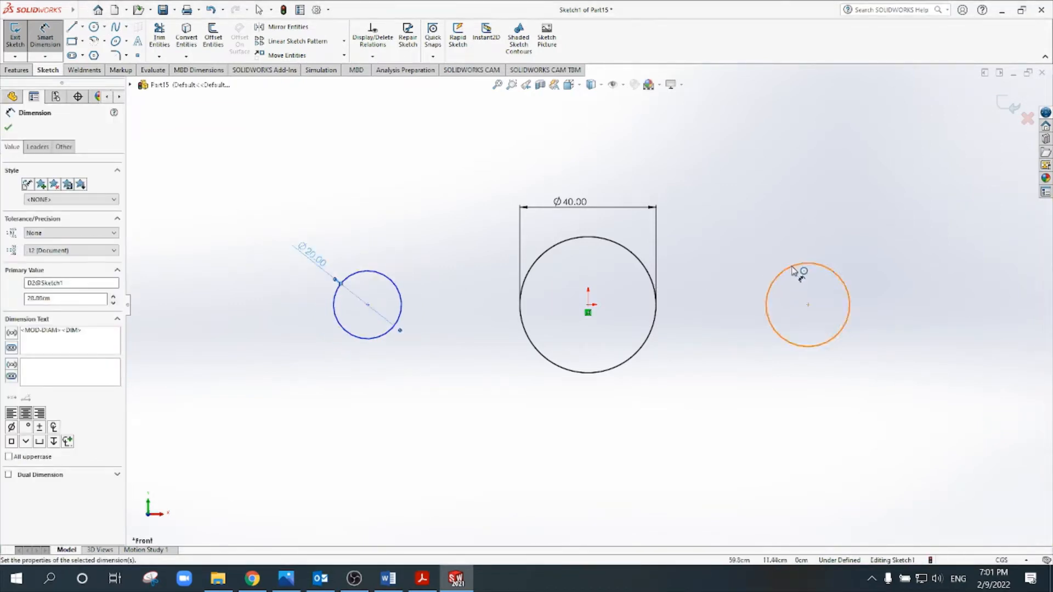
click(794, 270)
click(828, 237)
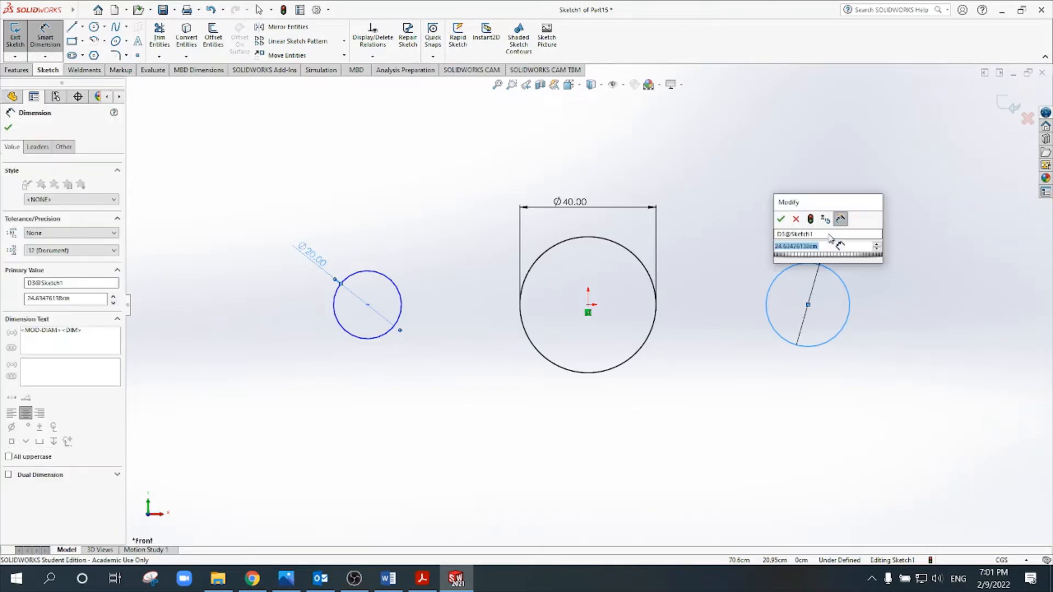
text(20)
key(Return)
key(Escape)
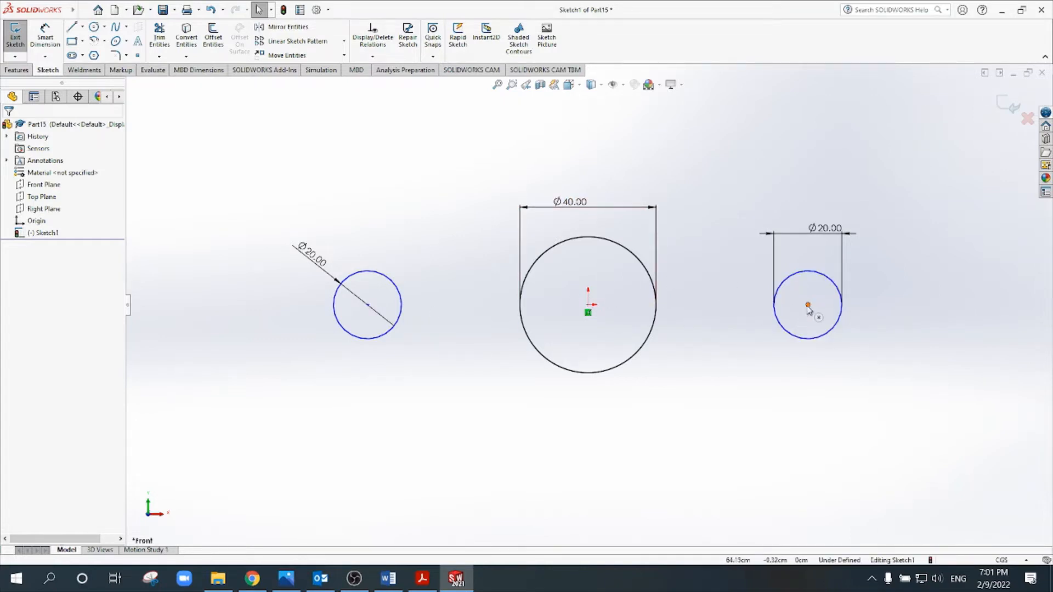
Bring the right circle closer to the central one and dimension their centre-to-centre distance as 50 cm.
mouse_move(808, 305)
mouse_down()
mouse_move(851, 307)
mouse_move(786, 306)
mouse_move(794, 266)
mouse_move(793, 305)
mouse_up()
click(762, 395)
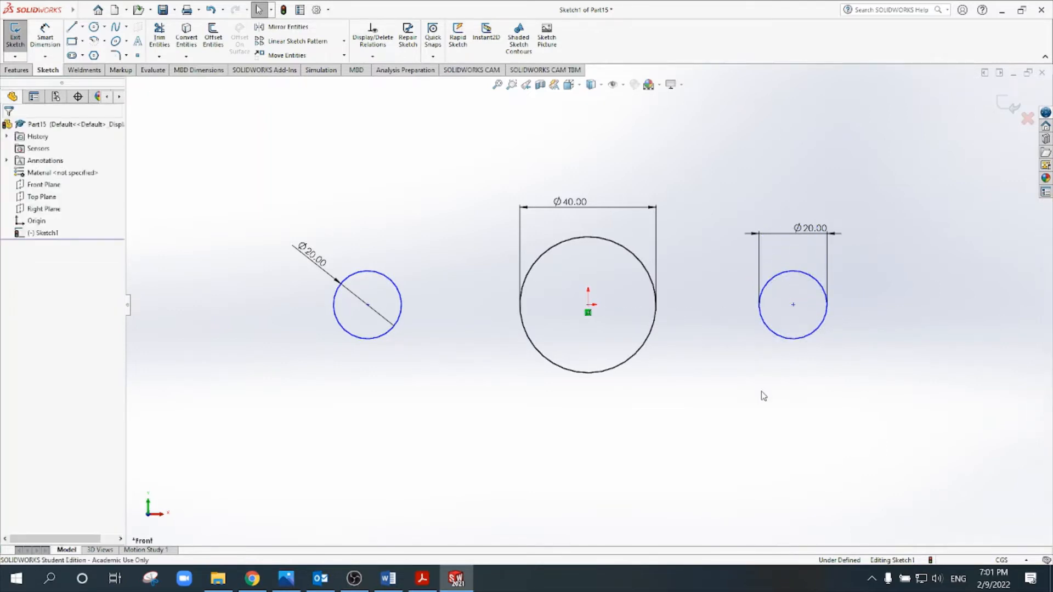
click(45, 34)
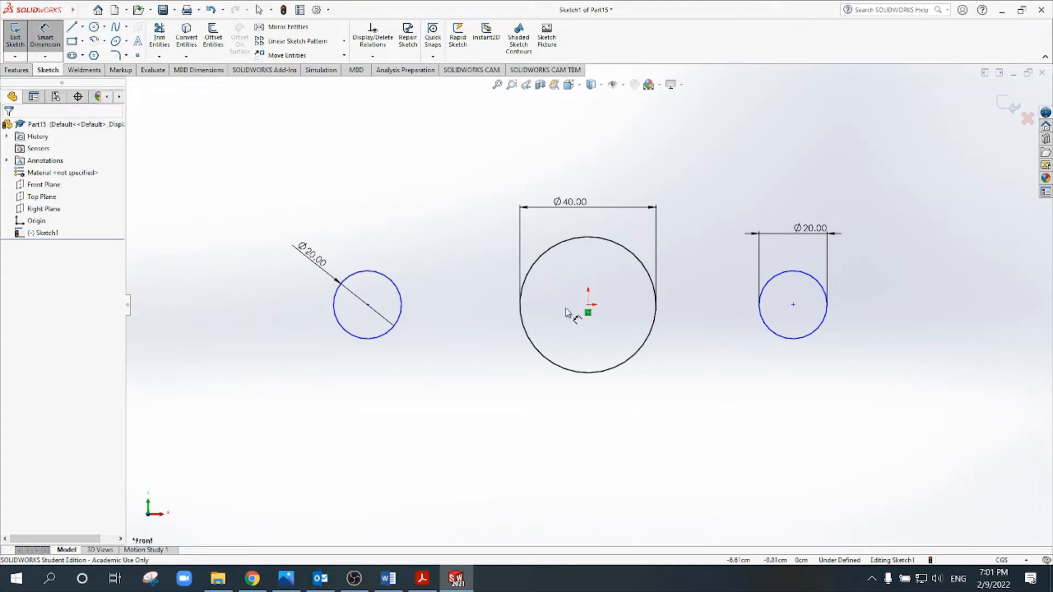
click(590, 306)
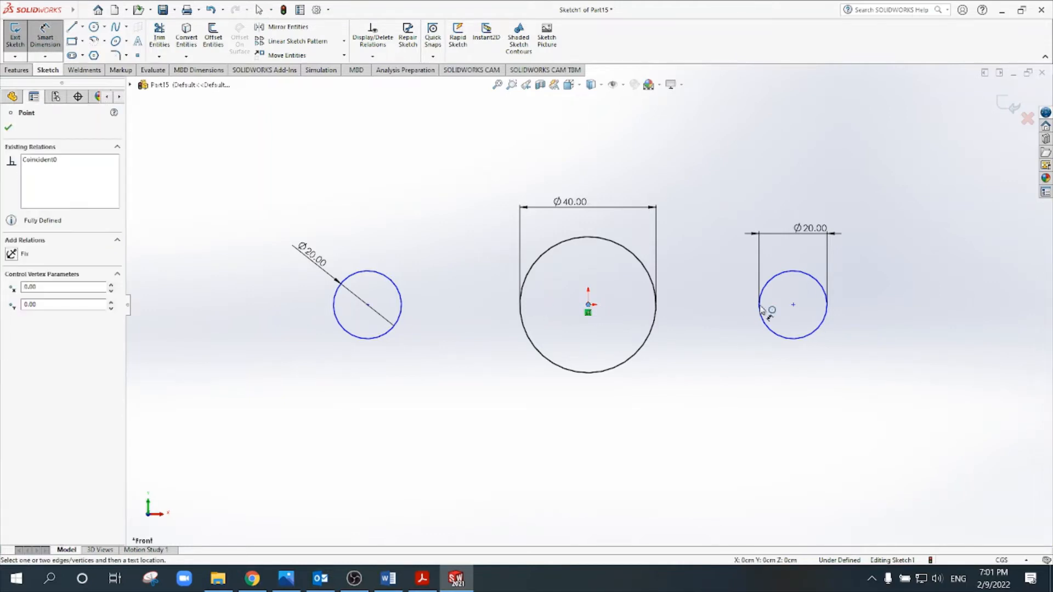
click(794, 304)
click(712, 391)
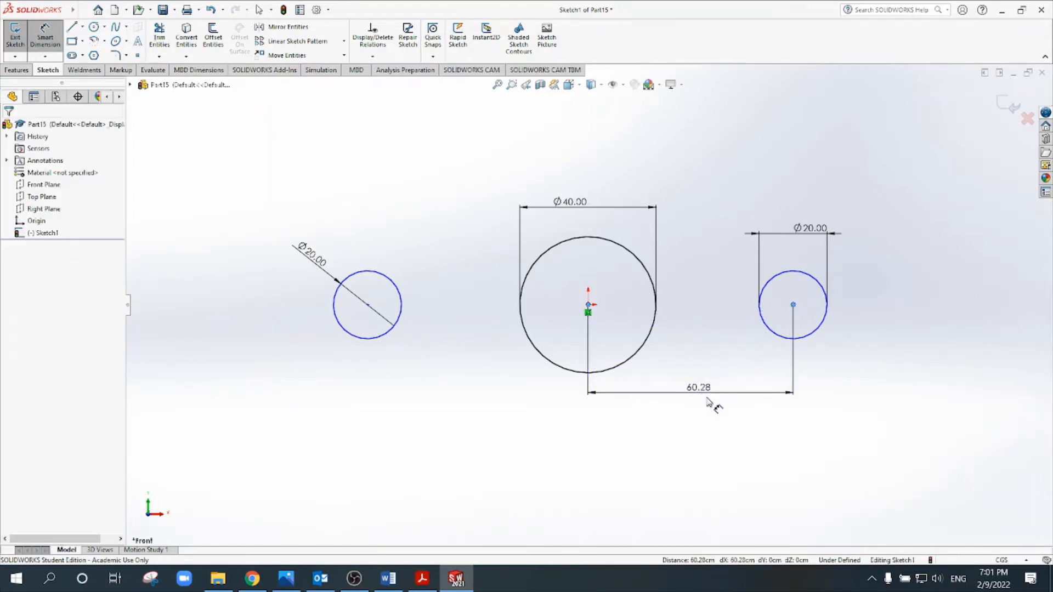
text(50)
key(Return)
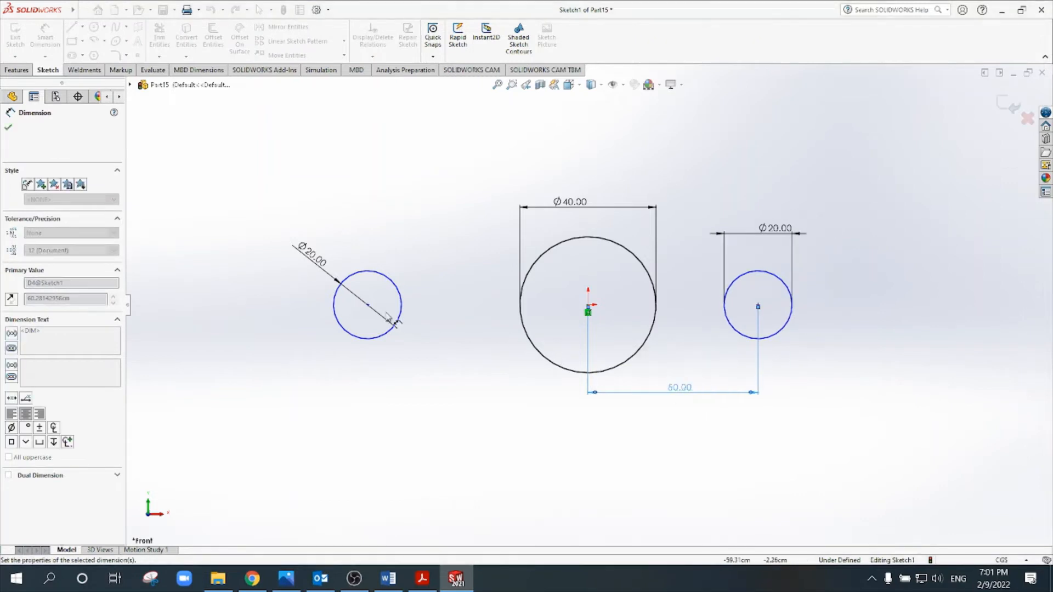
Dimension the centre-to-centre distance between the left circle and the central circle as 50 cm.
click(398, 297)
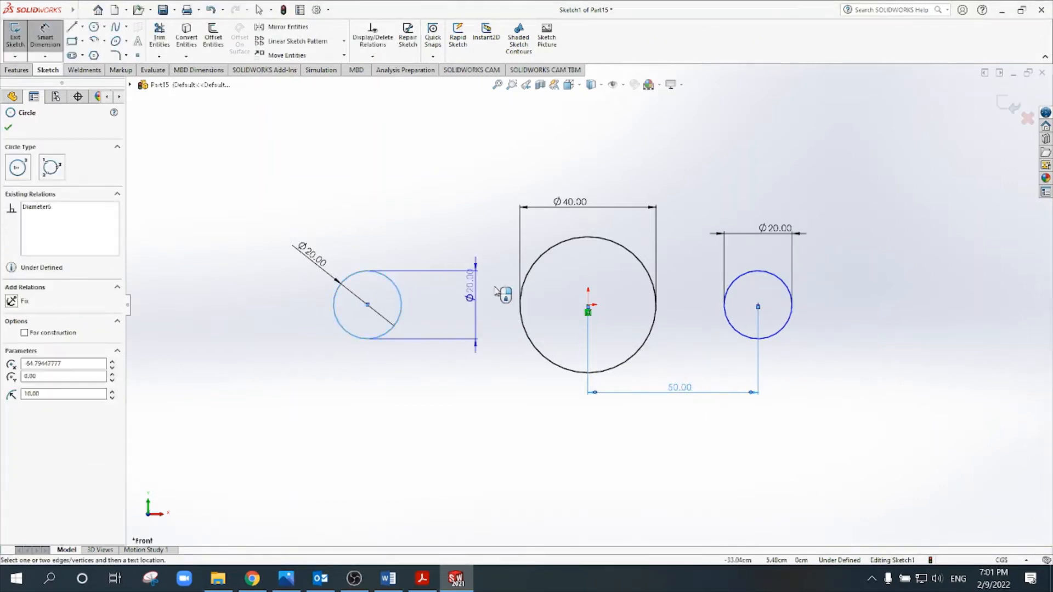
click(524, 294)
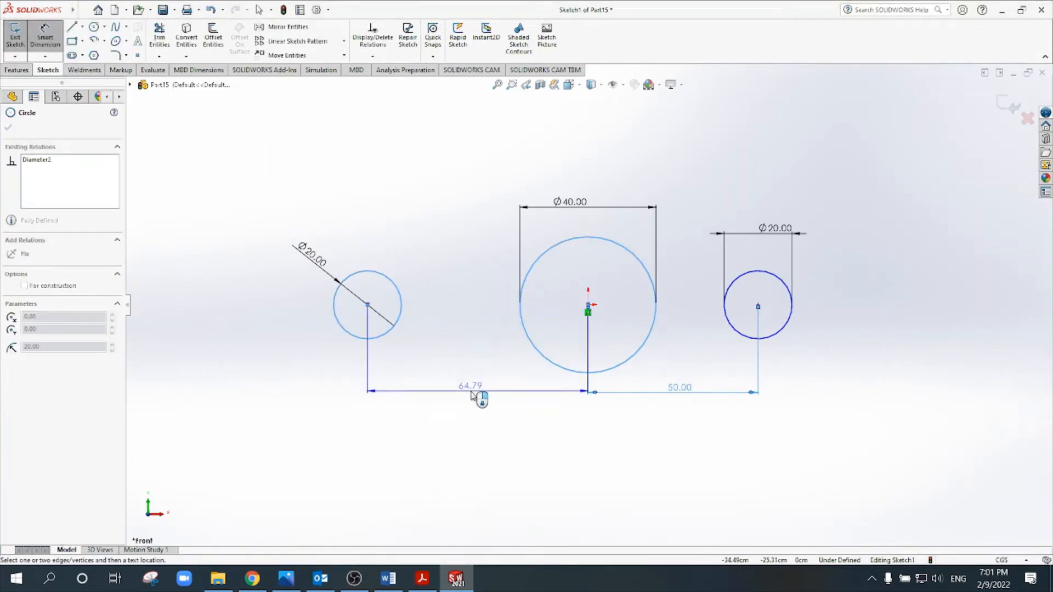
click(478, 394)
text(50)
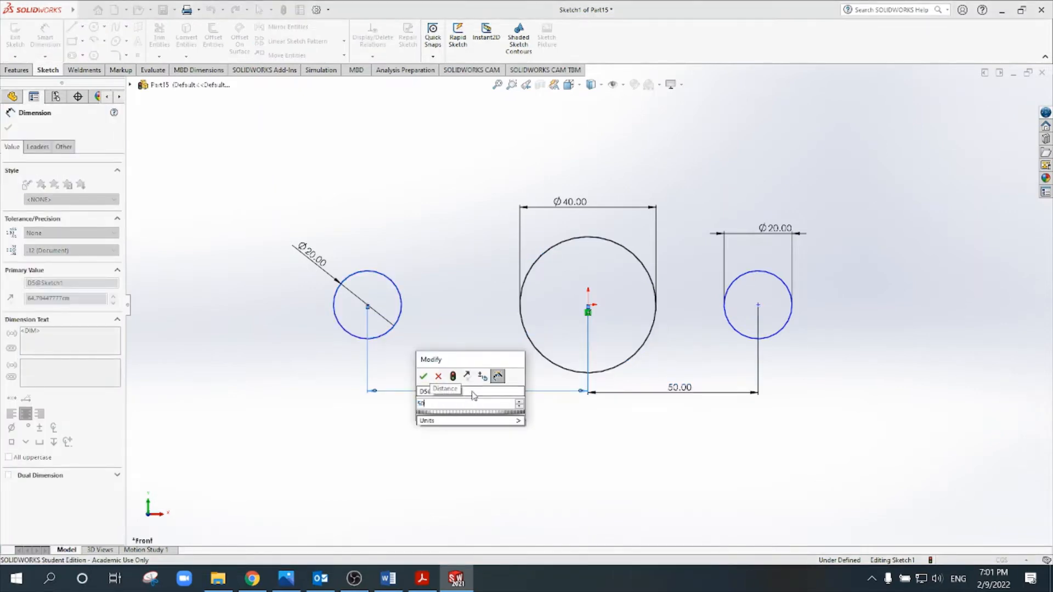
key(Return)
key(Escape)
key(Escape)
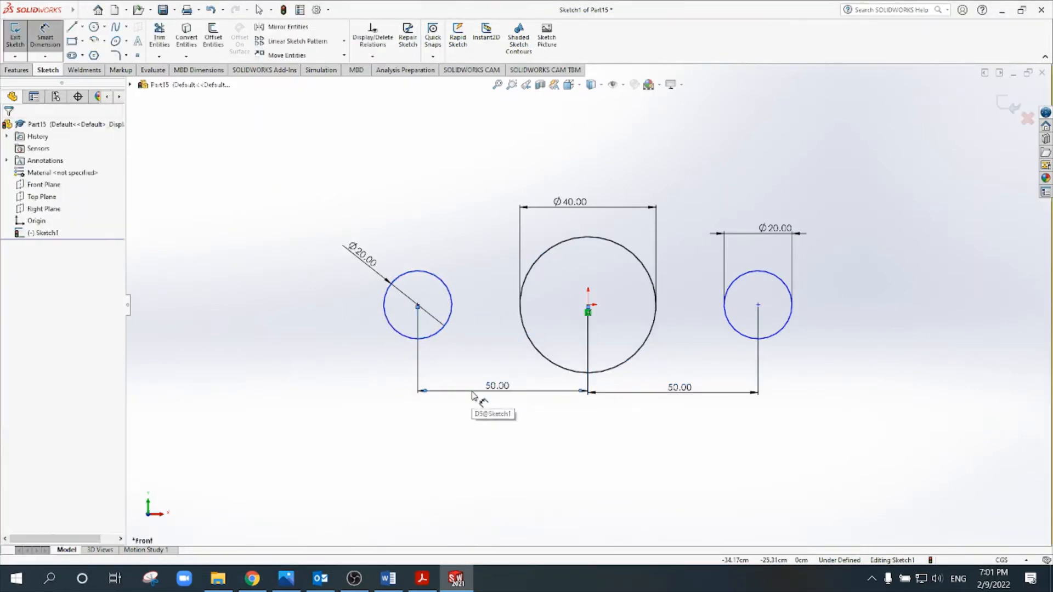
click(758, 306)
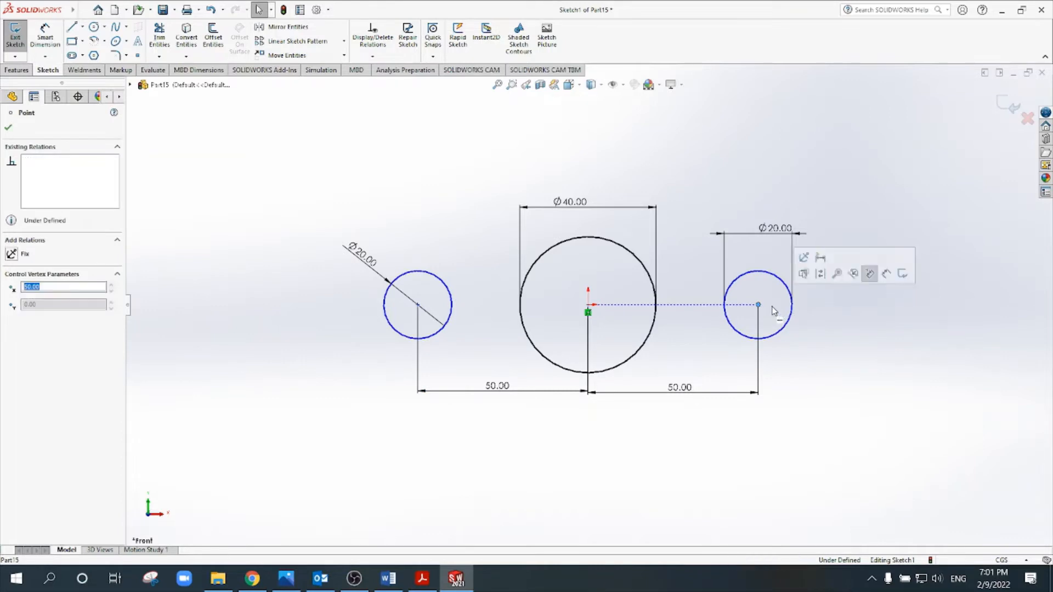
key(Escape)
mouse_move(759, 305)
mouse_down()
mouse_move(731, 212)
mouse_move(758, 306)
mouse_up()
click(838, 411)
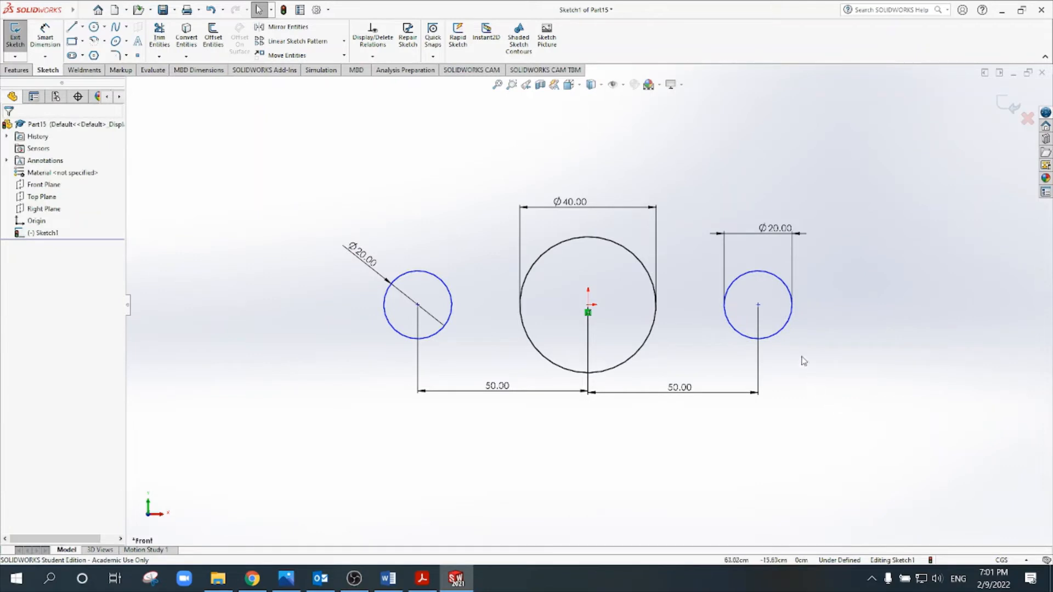
Add a Horizontal relation between the right circle's centre and the central circle's centre.
click(758, 305)
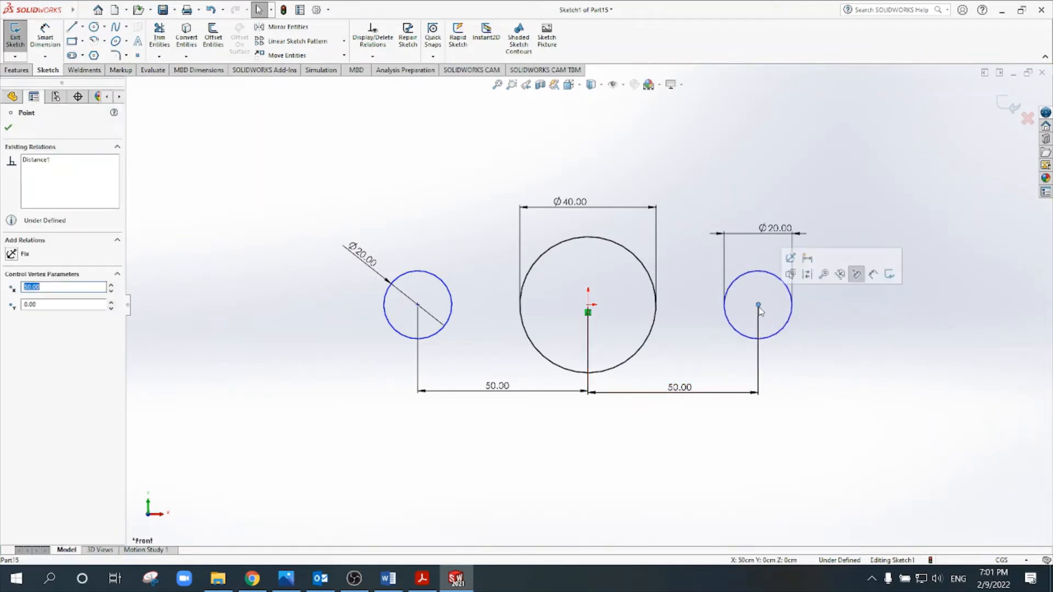
ctrl+click(589, 306)
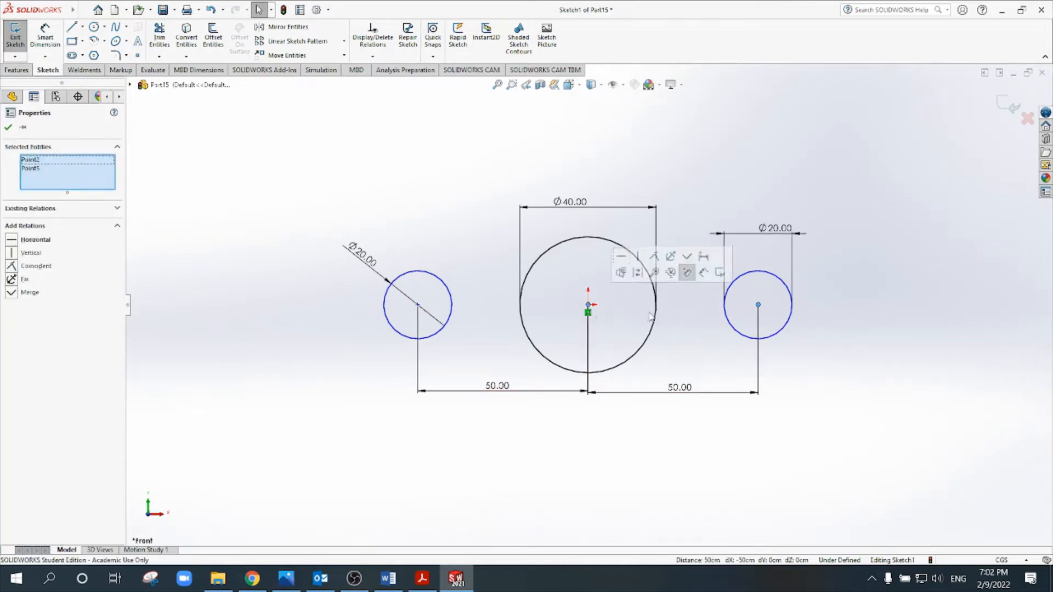
click(22, 241)
key(Escape)
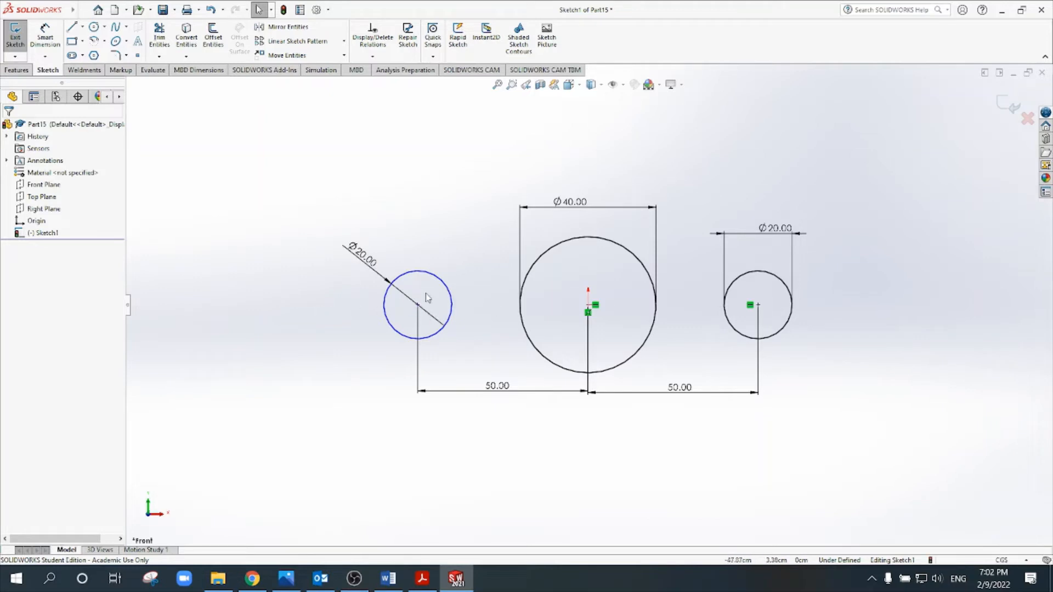
Move the left 20 cm circle upward and add a Horizontal relation between its centre and the central circle's centre.
drag(418, 304, 424, 260)
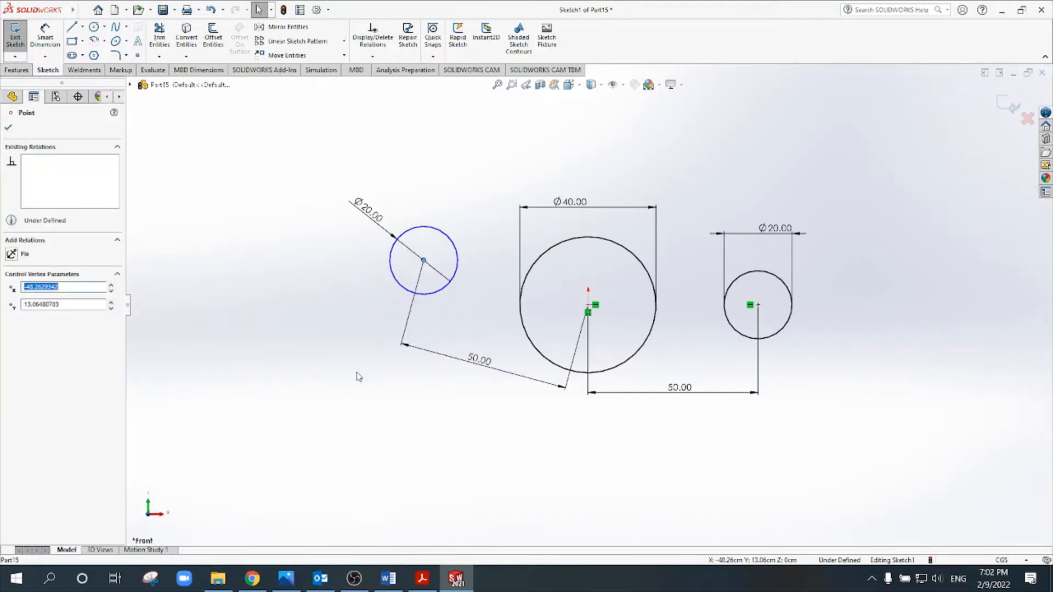
click(358, 377)
click(424, 261)
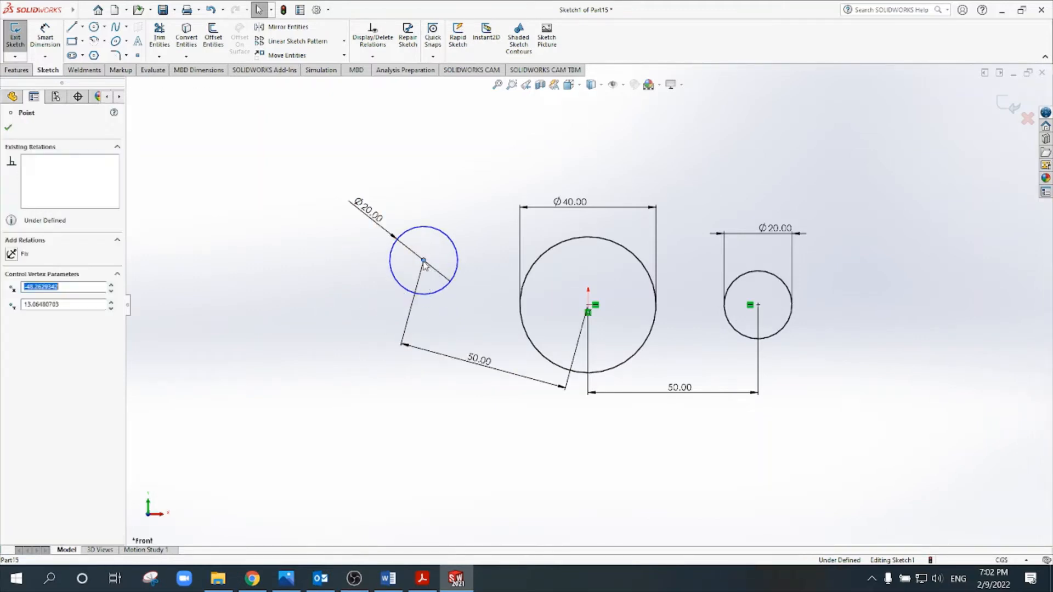
click(589, 305)
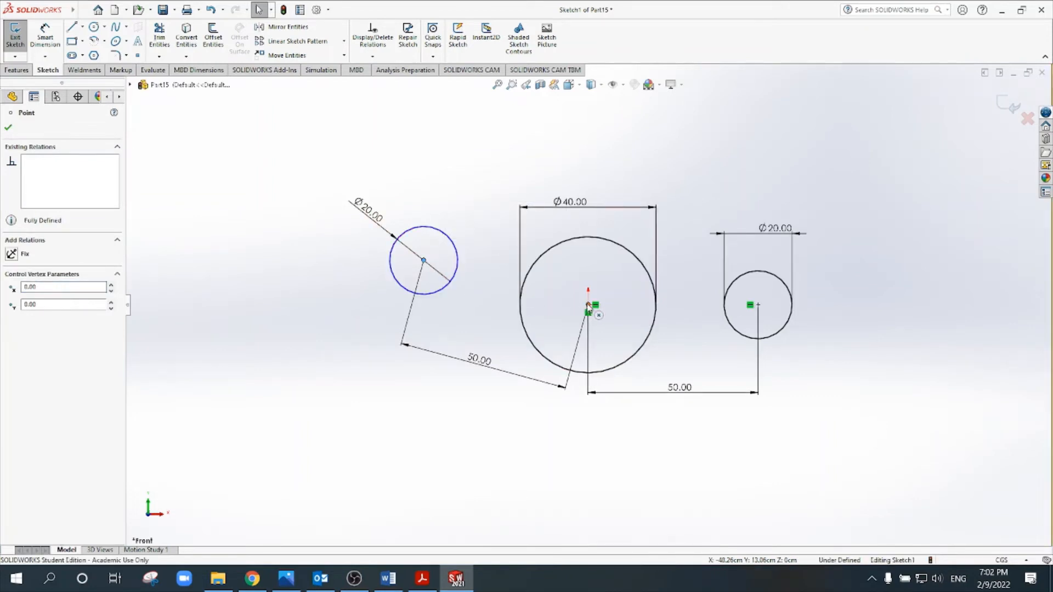
ctrl+click(589, 305)
click(24, 240)
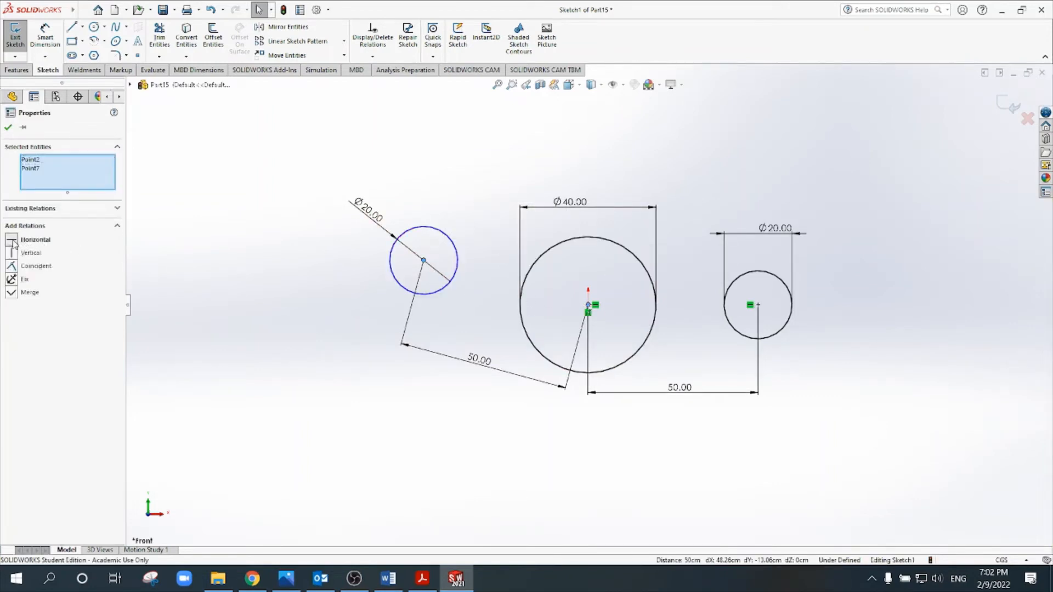
click(9, 128)
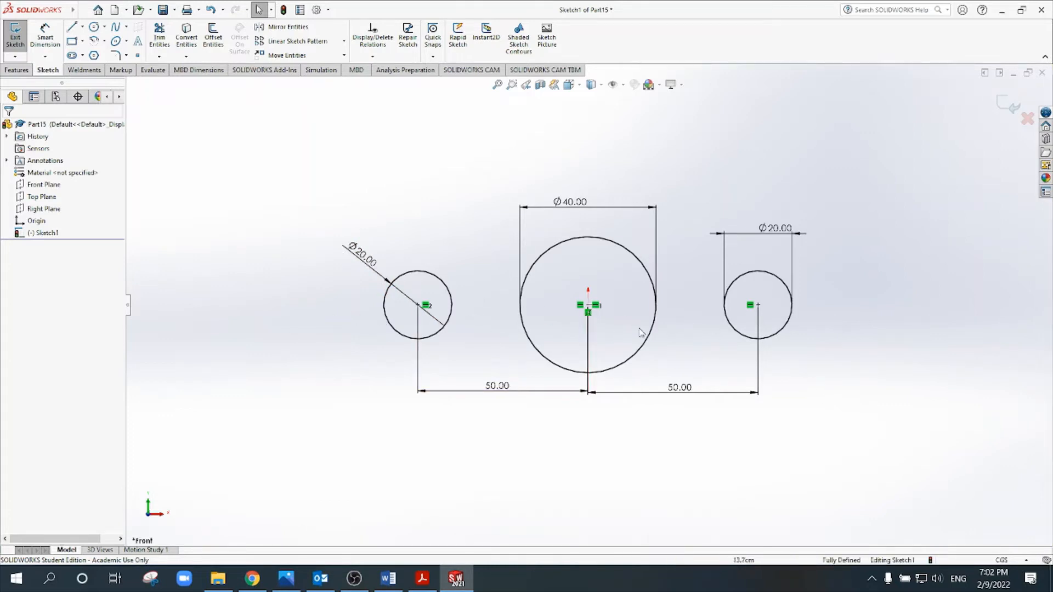
Sketch a larger concentric circle around each existing circle, with diameters of about 35 cm left, 34 cm right and 65 cm in the centre.
click(94, 27)
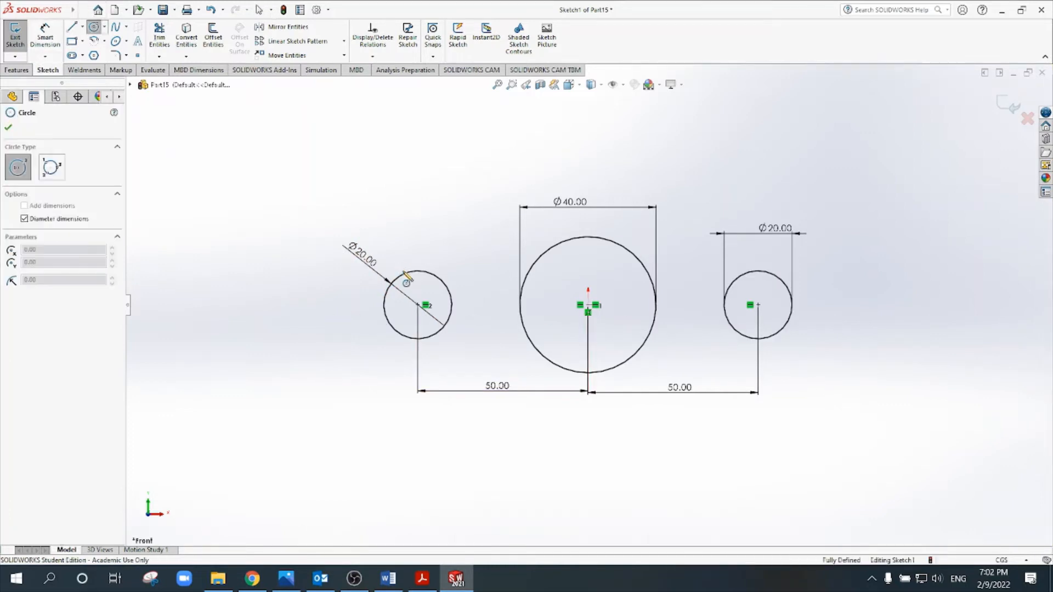
click(418, 305)
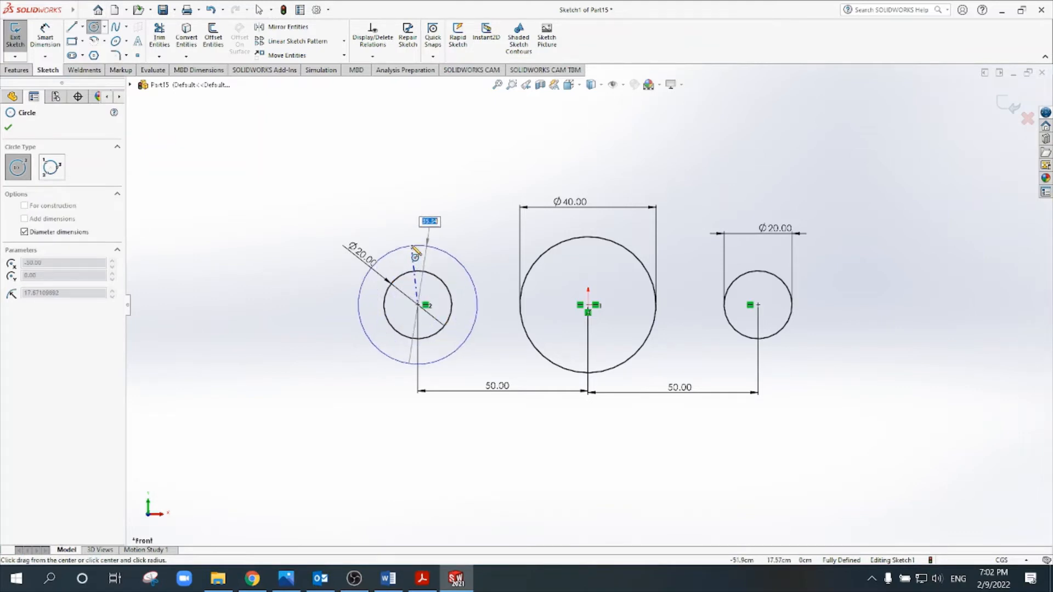
click(478, 288)
click(759, 305)
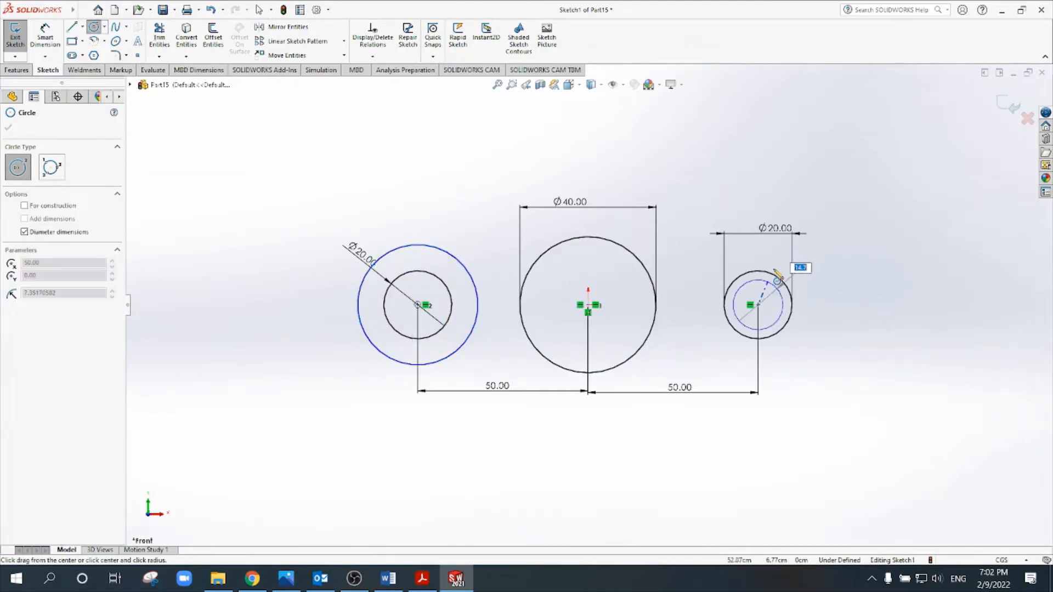
click(815, 296)
click(588, 305)
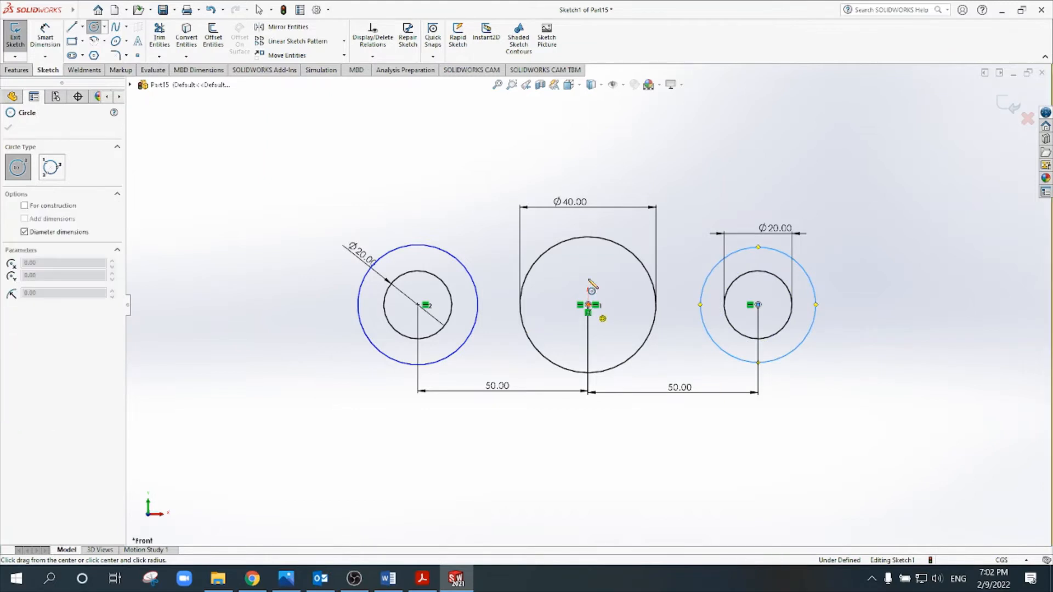
click(477, 305)
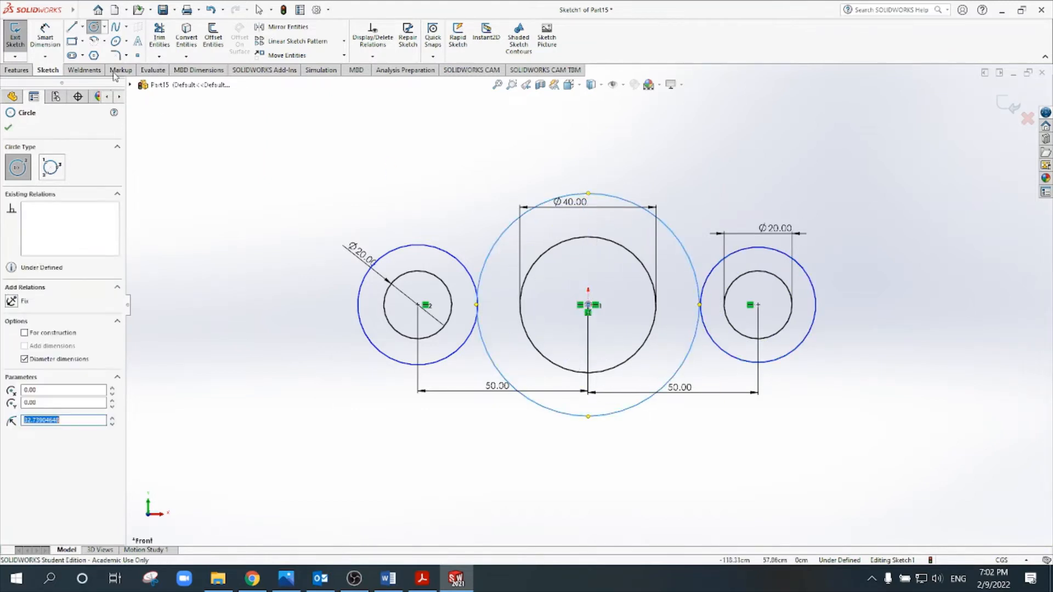
Dimension the diameters of the larger concentric circles around the left and right holes as 30 cm each.
click(45, 38)
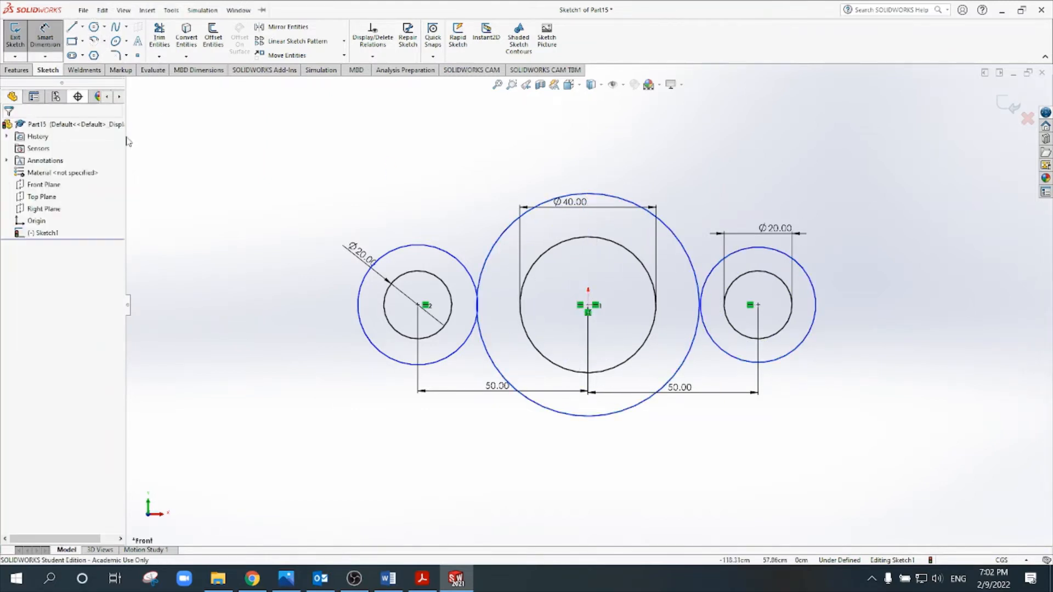
click(358, 329)
click(316, 343)
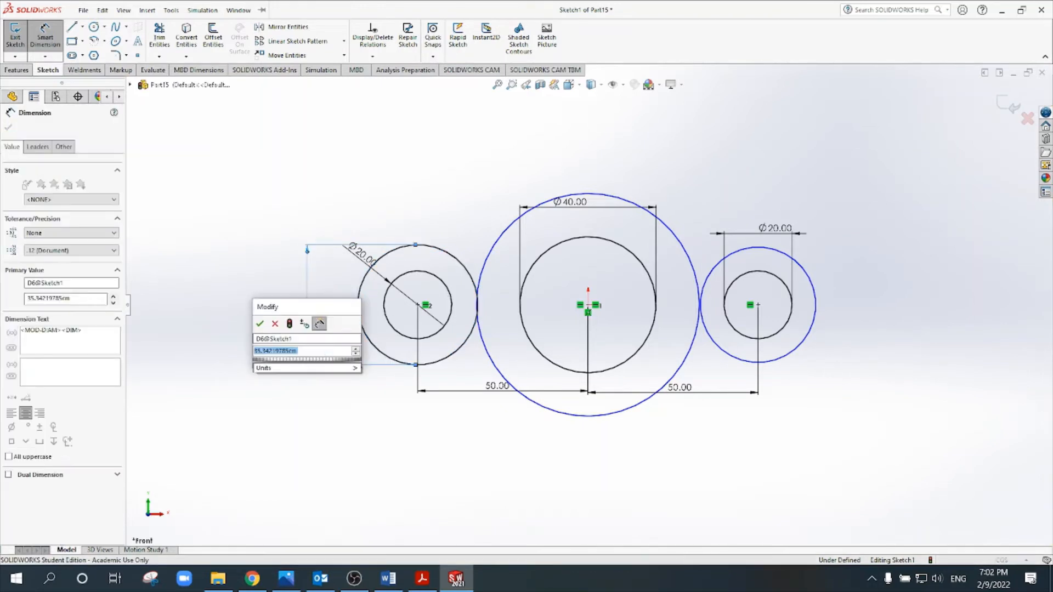
text(30)
key(Return)
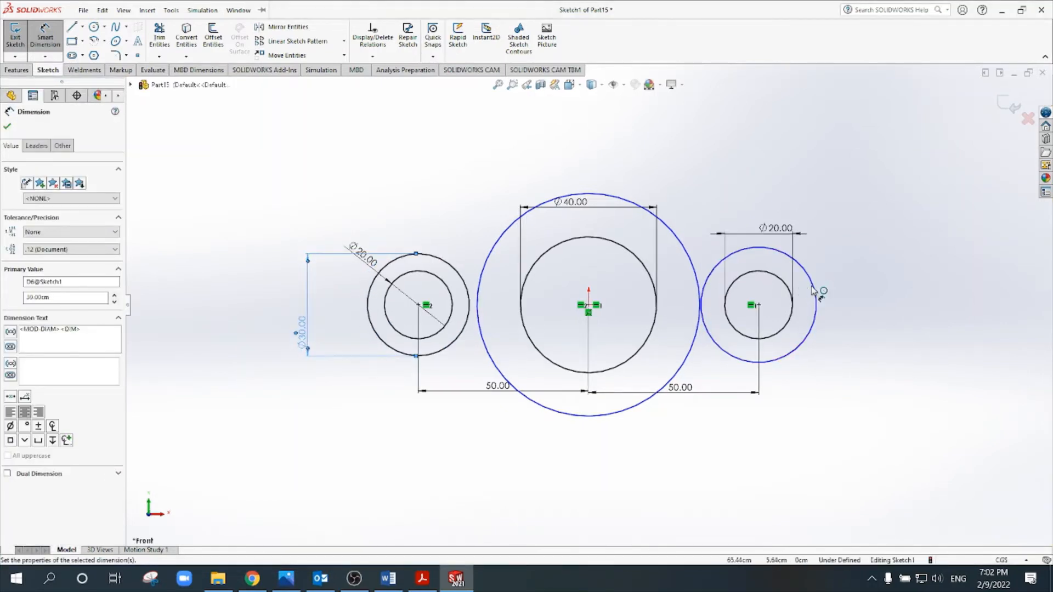
click(816, 288)
click(868, 286)
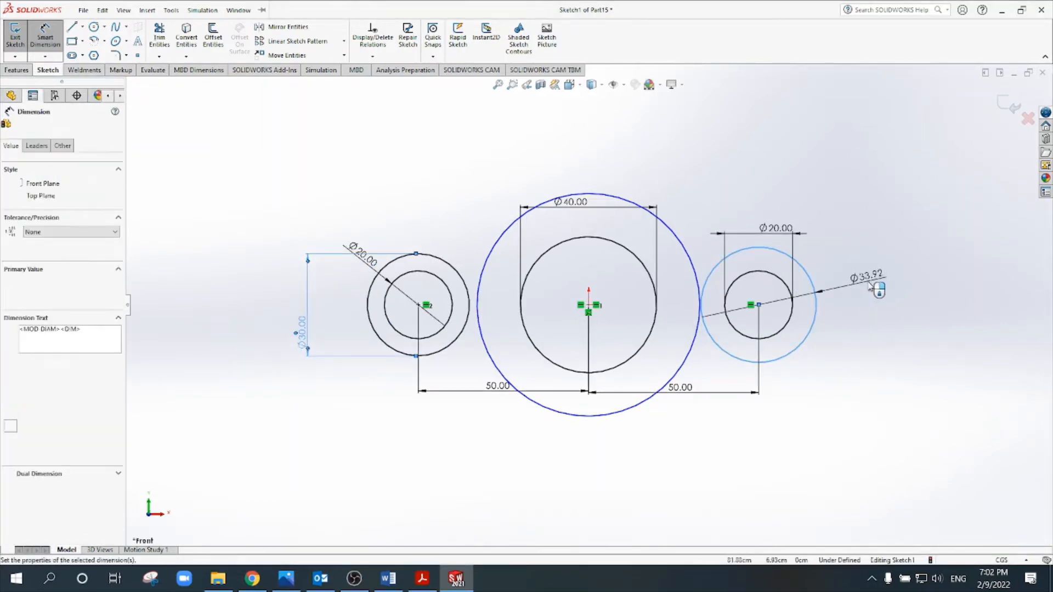
text(30)
key(Return)
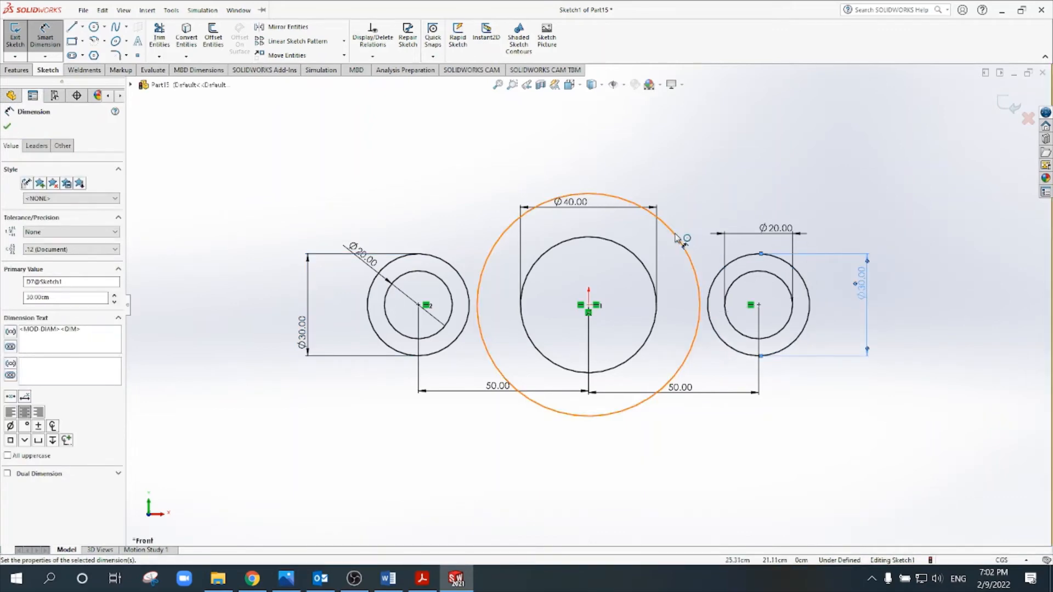
Dimension the diameter of the larger circle around the central hole as 60 cm.
click(686, 241)
click(692, 154)
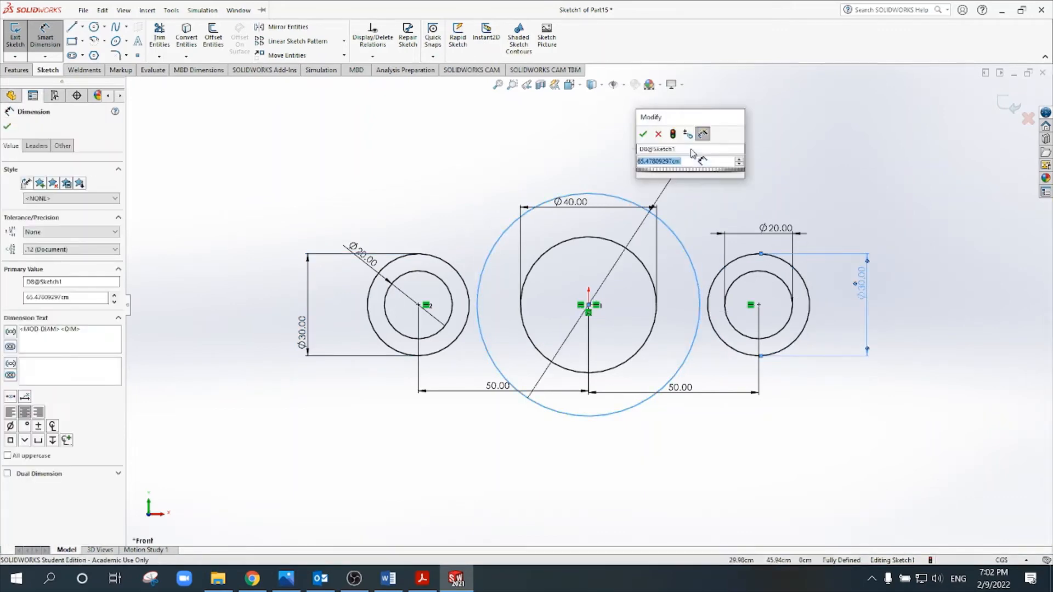
text(60)
key(Return)
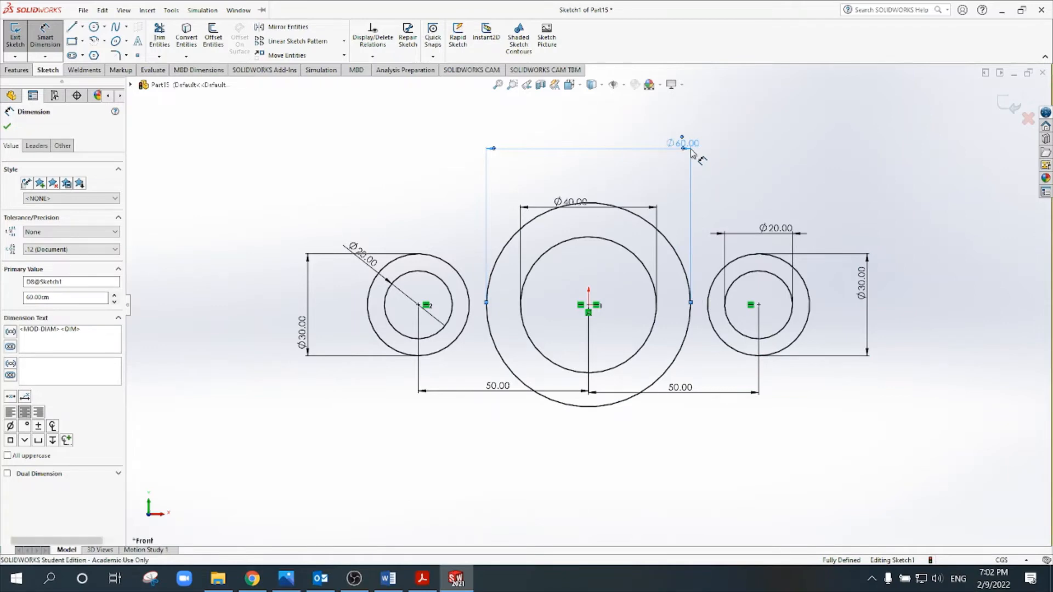
key(Escape)
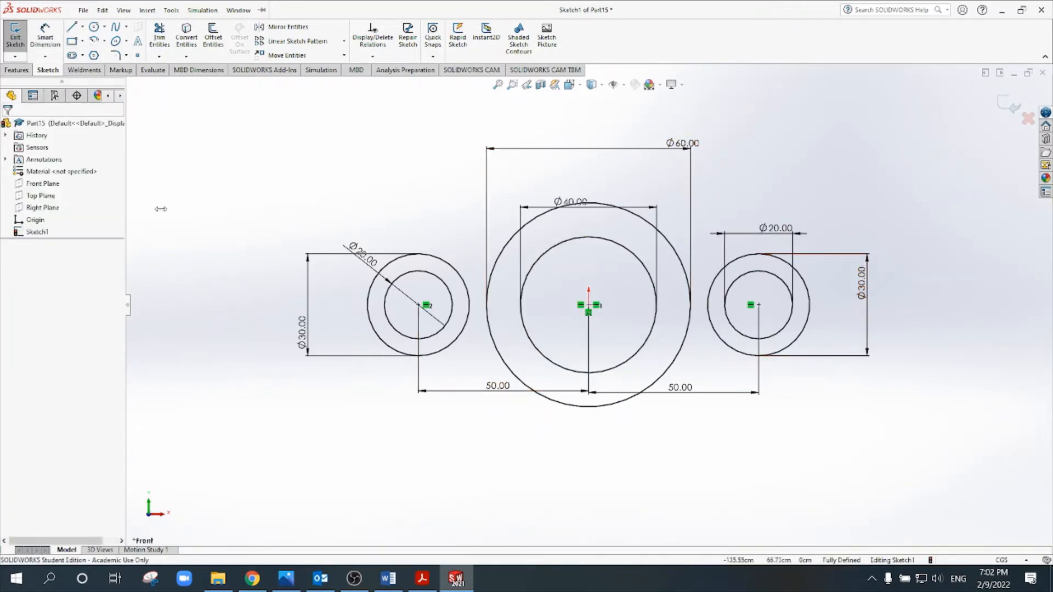
Check the flange outline in the Part 4 drawing of Tut 1.pdf in Acrobat Reader, and return to SOLIDWORKS.
click(422, 578)
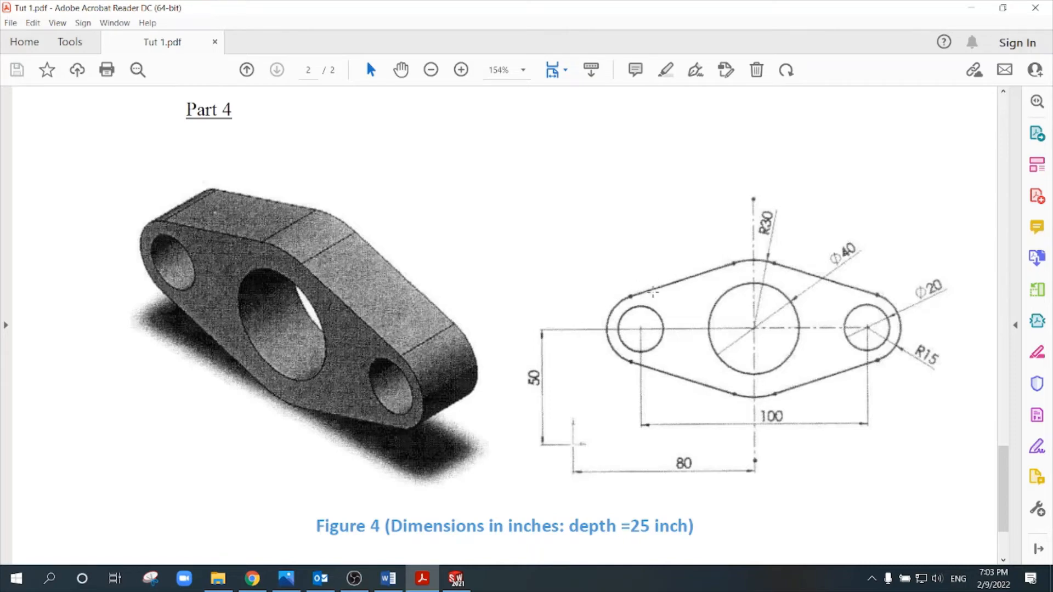
click(466, 573)
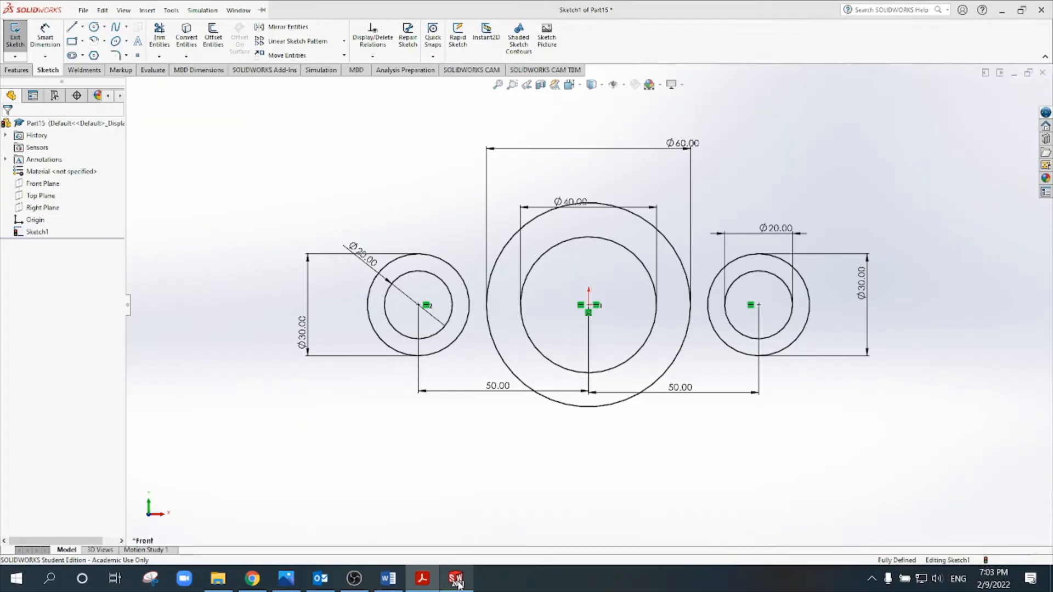
click(72, 27)
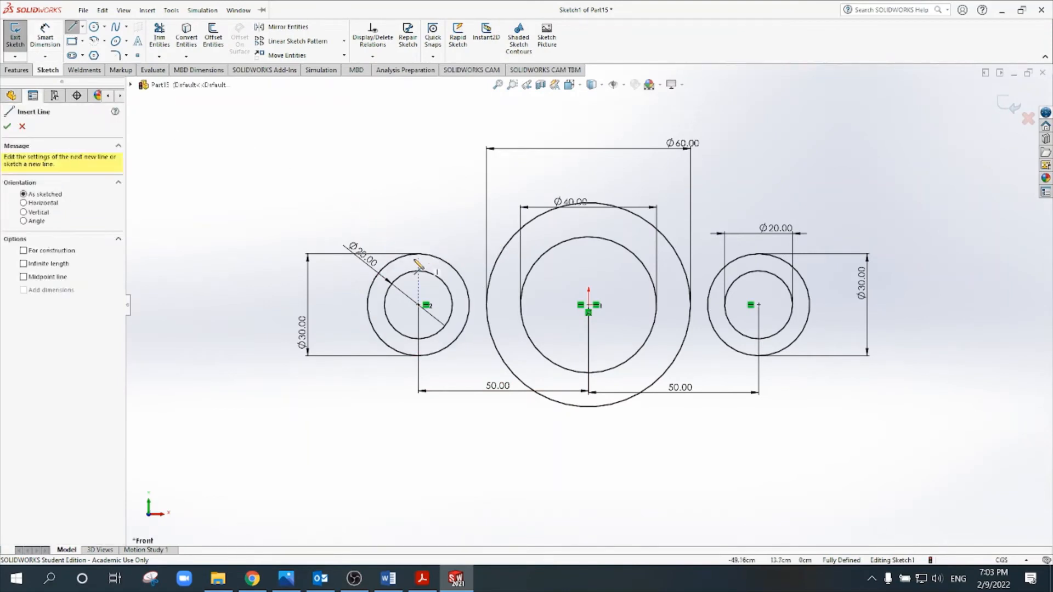
click(395, 259)
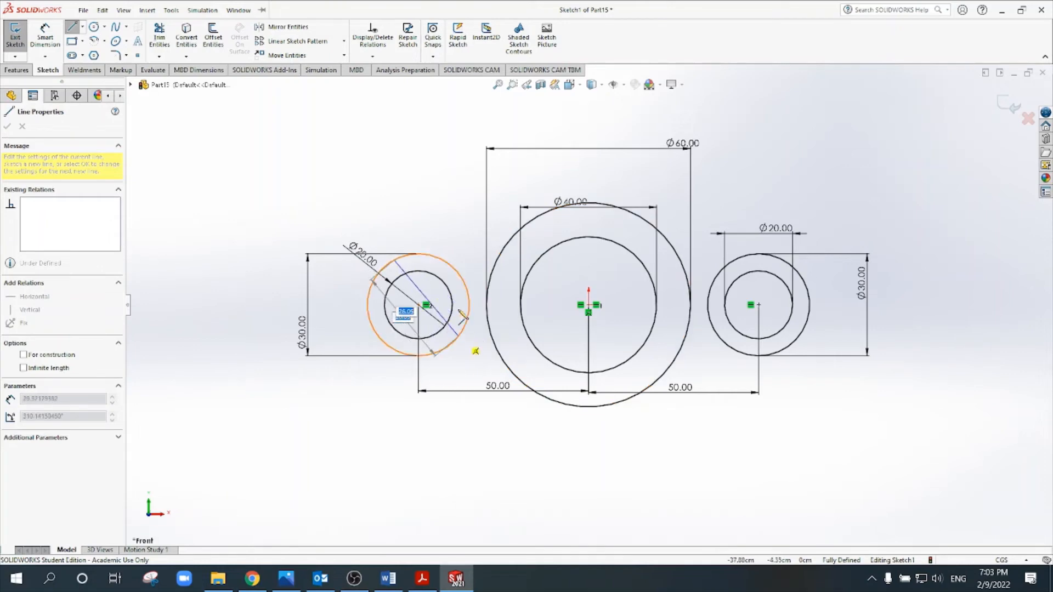
key(Escape)
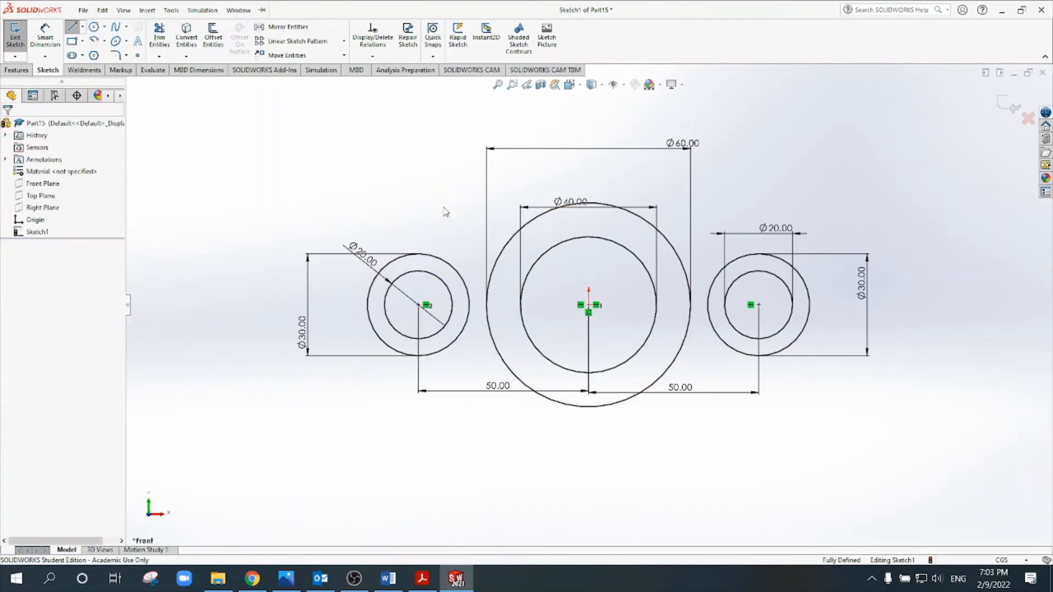
Sketch a slanted line about 66 cm long, tangent to the upper side of the left 30 cm circle and ending above the central circles.
click(73, 27)
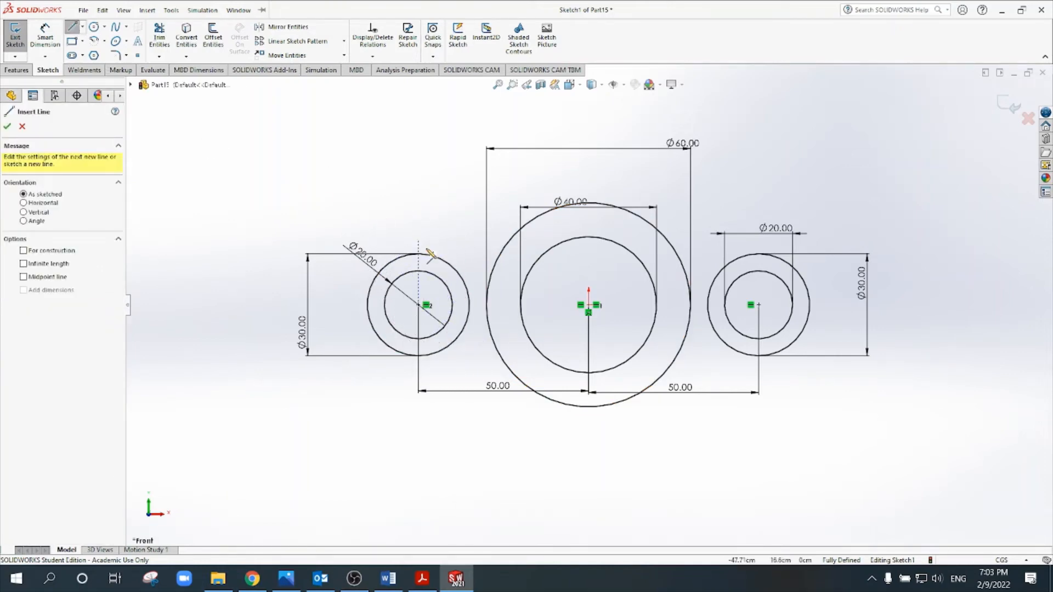
click(395, 284)
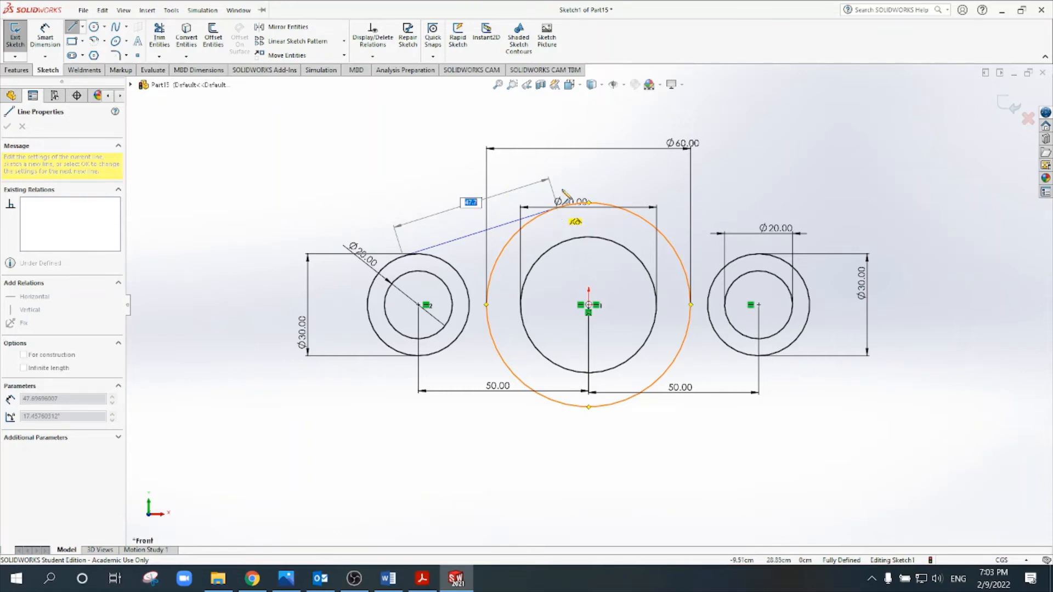
double_click(573, 132)
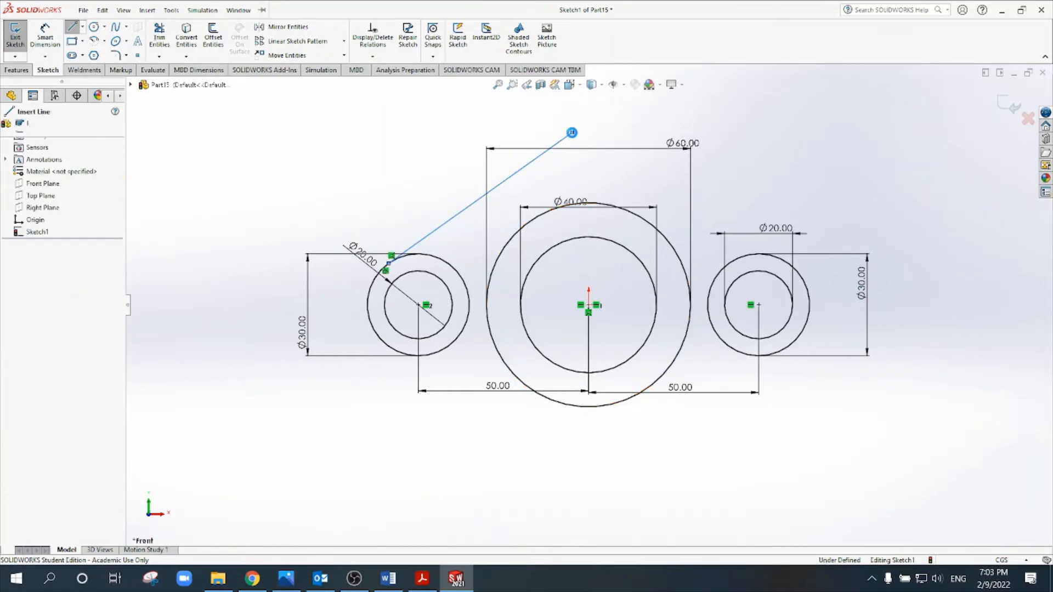
key(Escape)
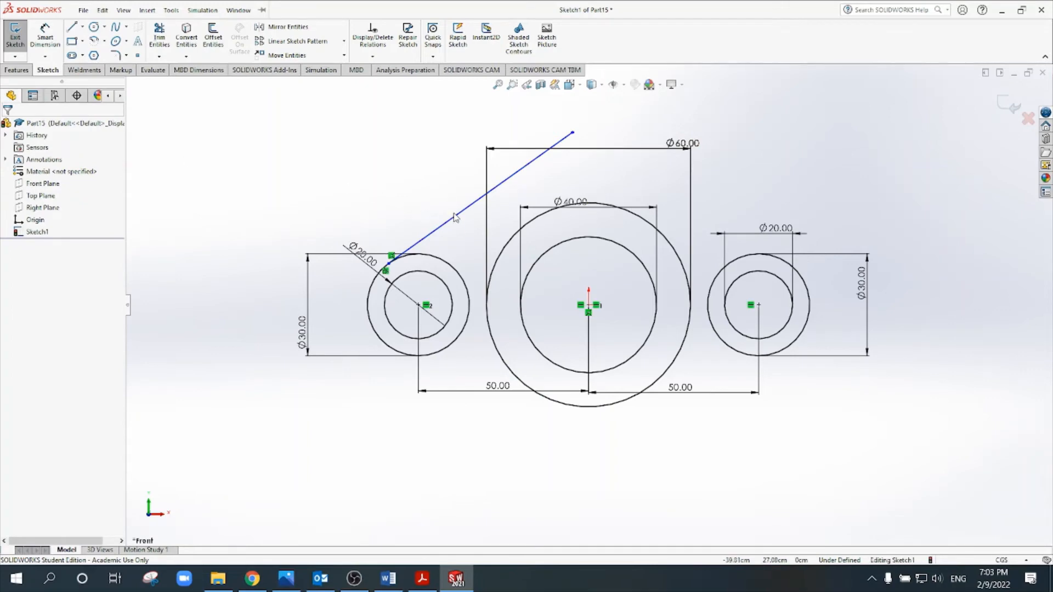
Add a Tangent relation between the slanted line and the 60 cm central circle.
click(488, 193)
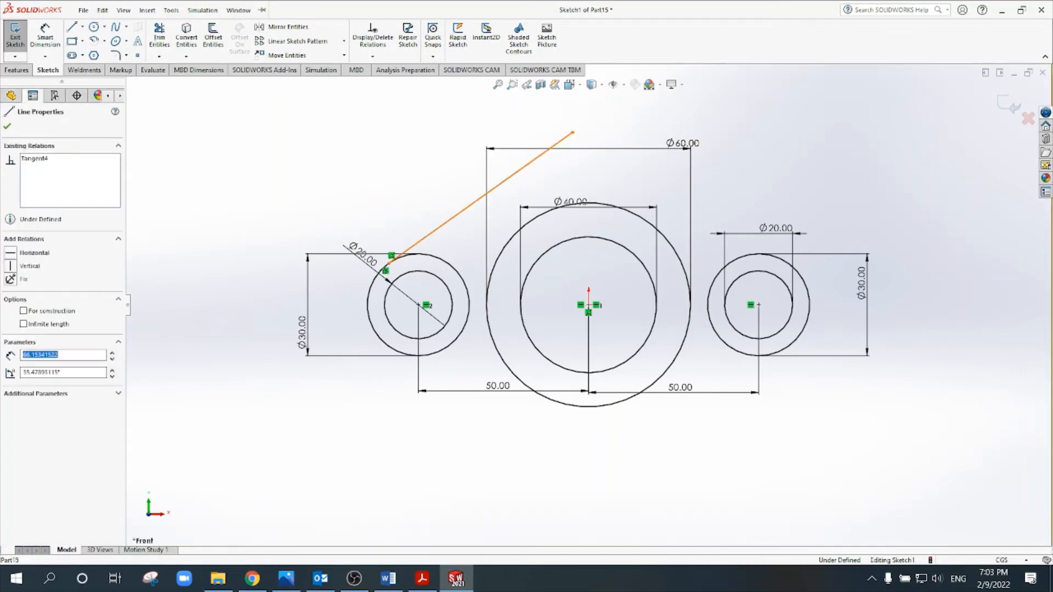
ctrl+click(515, 237)
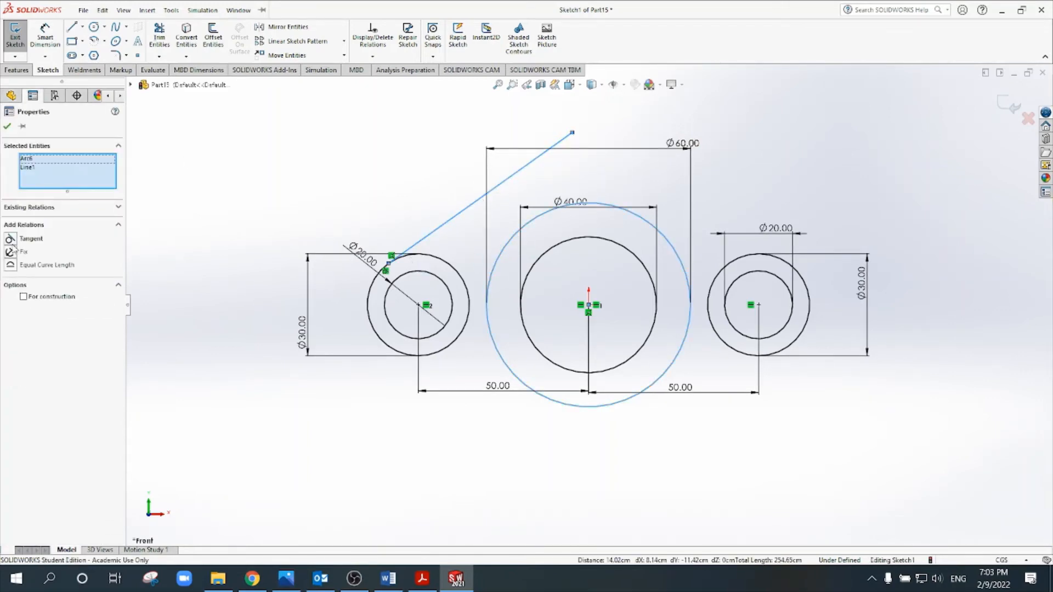
click(10, 239)
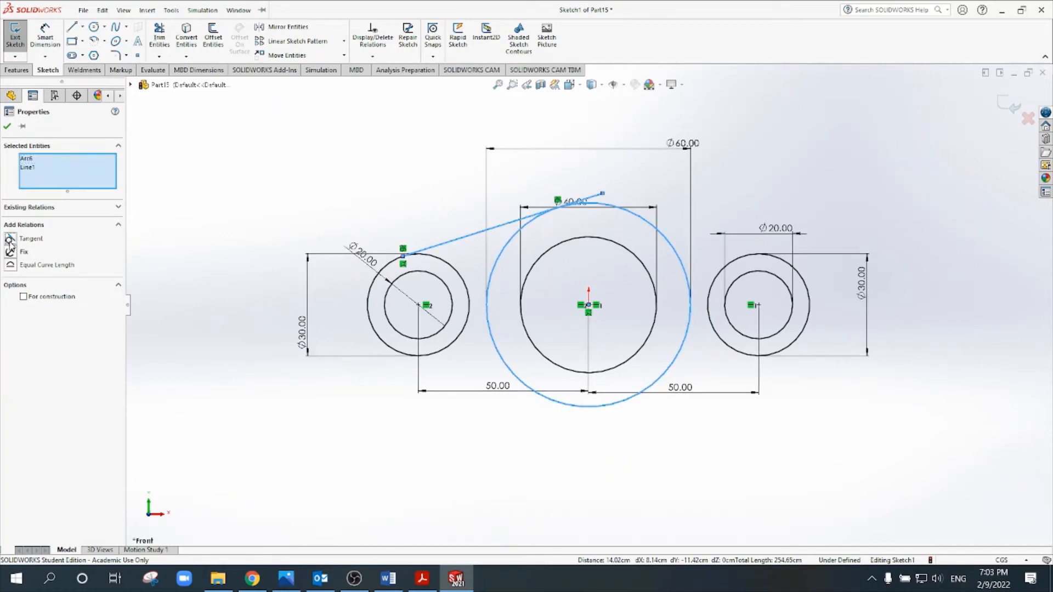
click(8, 127)
Trim the excess of the slanted line that extends past its tangent point on the 60 cm circle.
scroll(576, 206, down, 4)
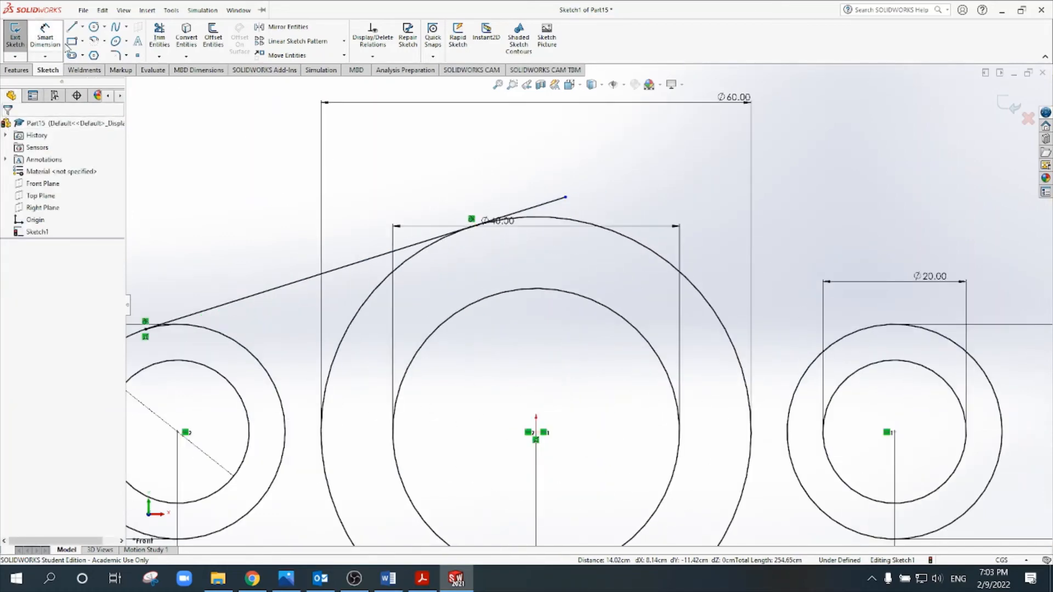
click(163, 39)
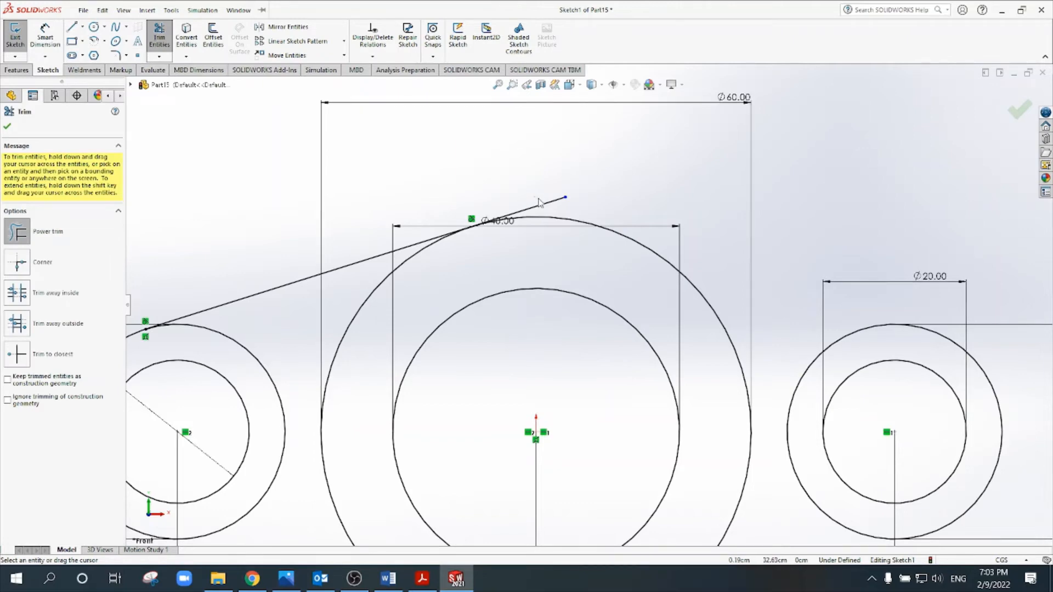
drag(553, 208, 558, 202)
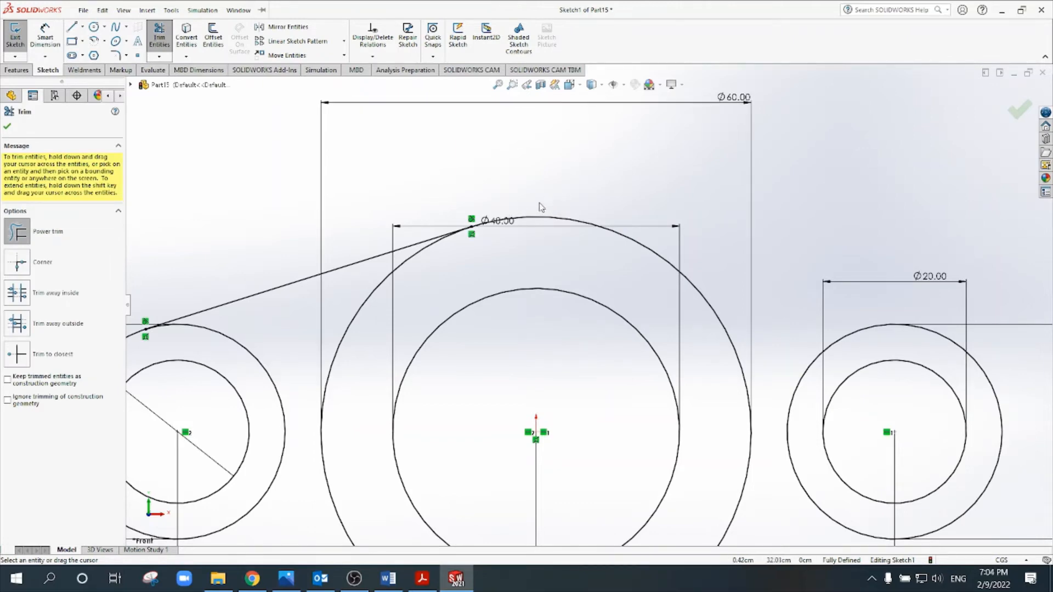
key(Escape)
key(z)
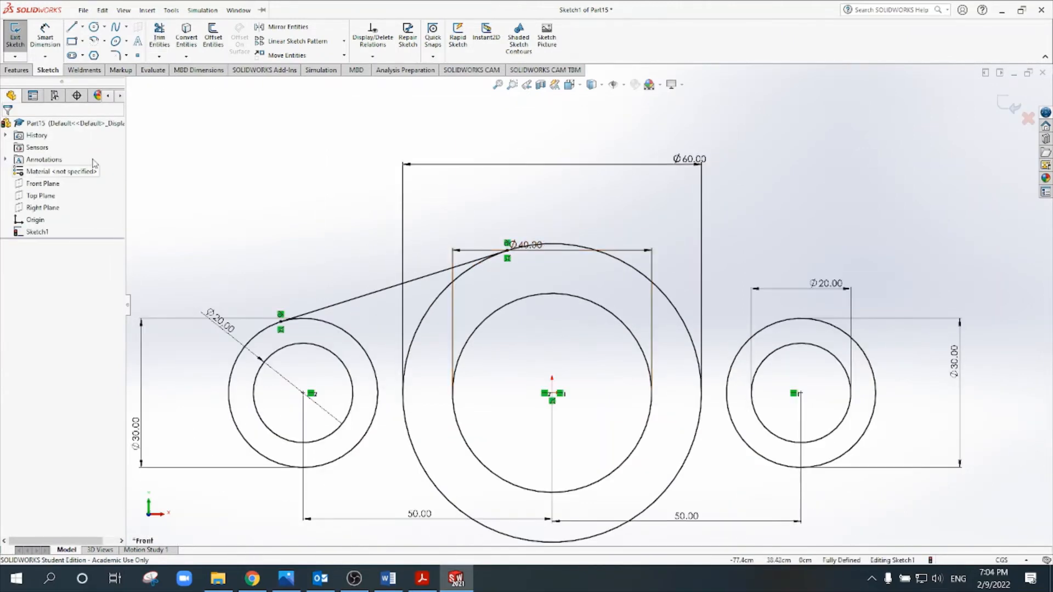
Sketch a slanted line above the circles, descending from above the central circles to beyond the upper side of the right 30 cm circle.
click(72, 27)
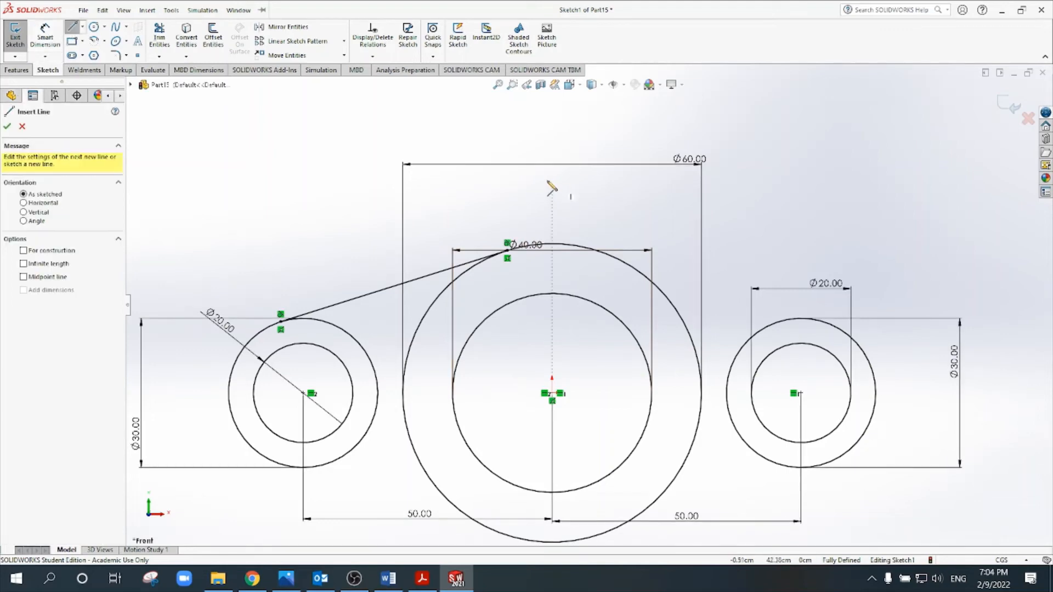
click(544, 179)
click(914, 290)
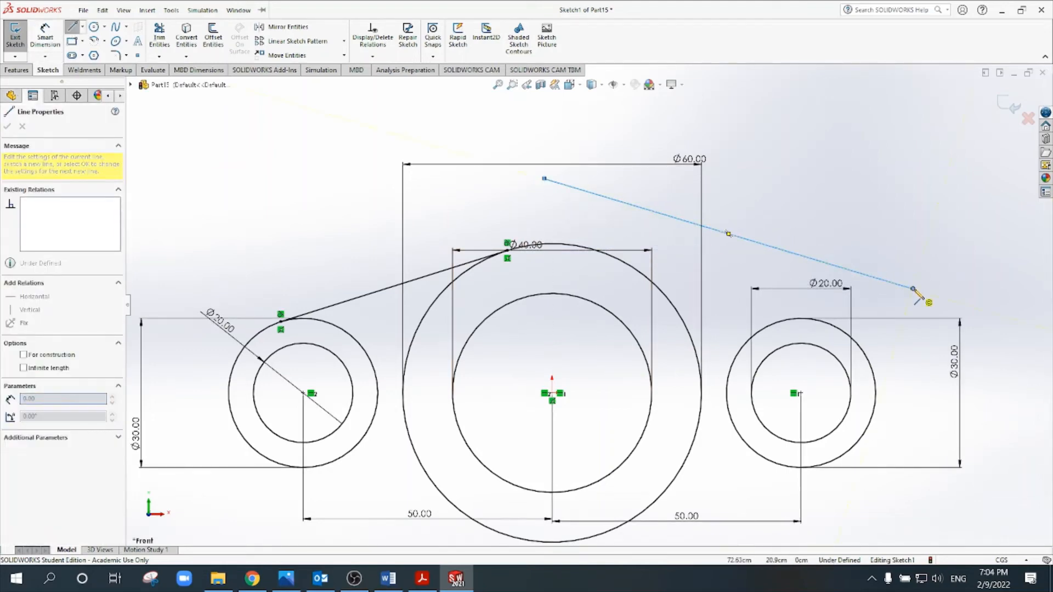
key(Escape)
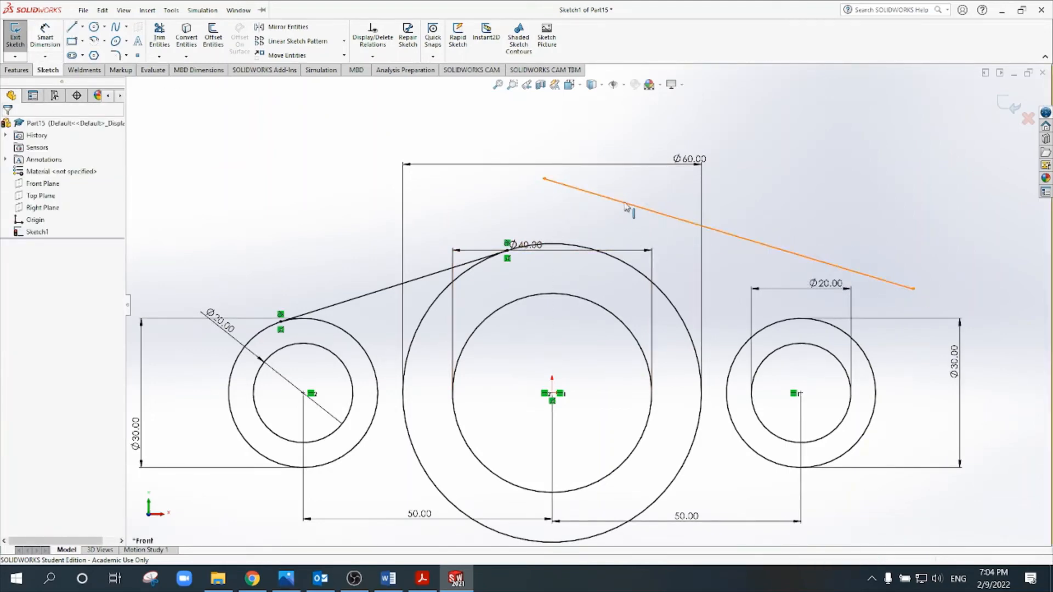
Make the upper-right slanted line tangent to the 60 cm central circle and to the right 30 cm circle.
click(629, 207)
ctrl+click(635, 274)
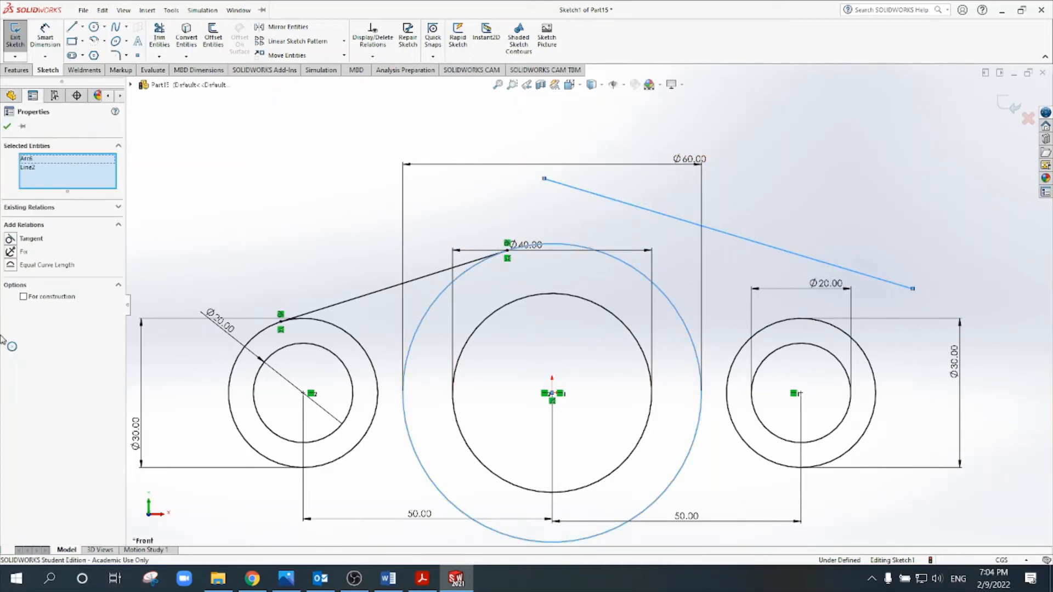
click(11, 240)
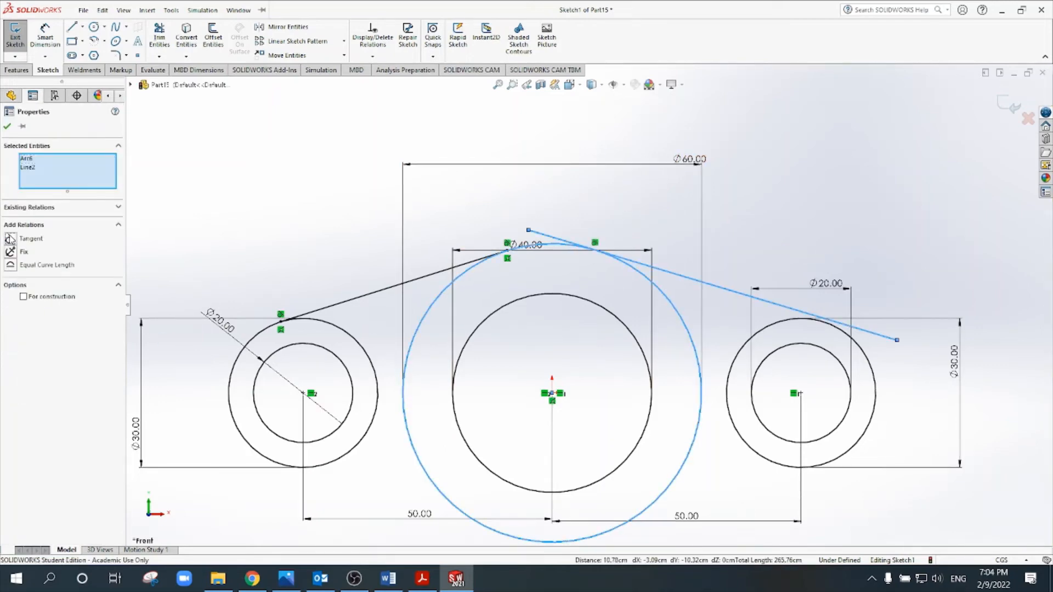
click(333, 263)
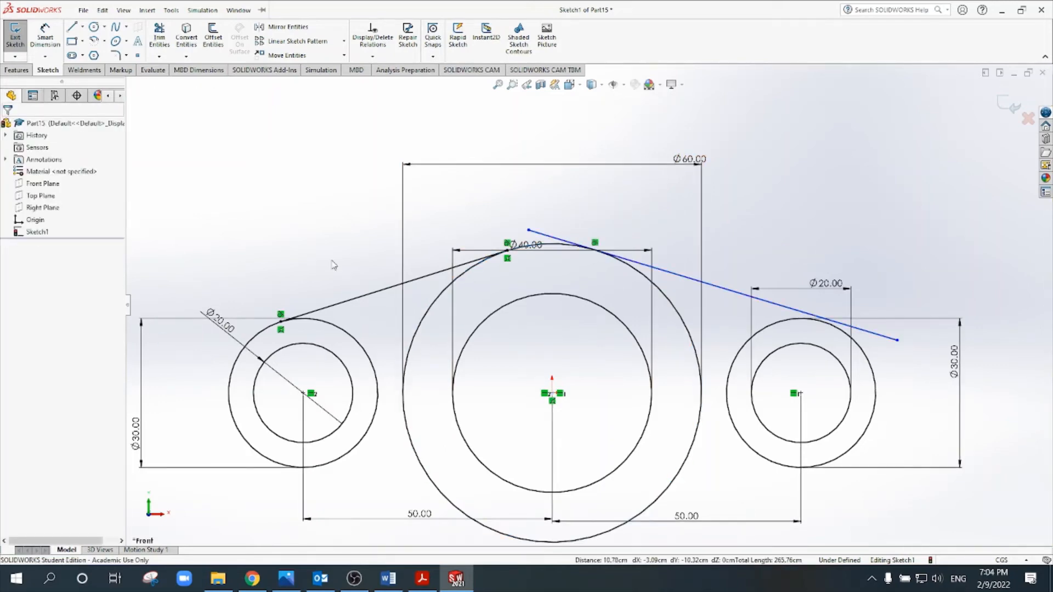
click(787, 307)
ctrl+click(792, 319)
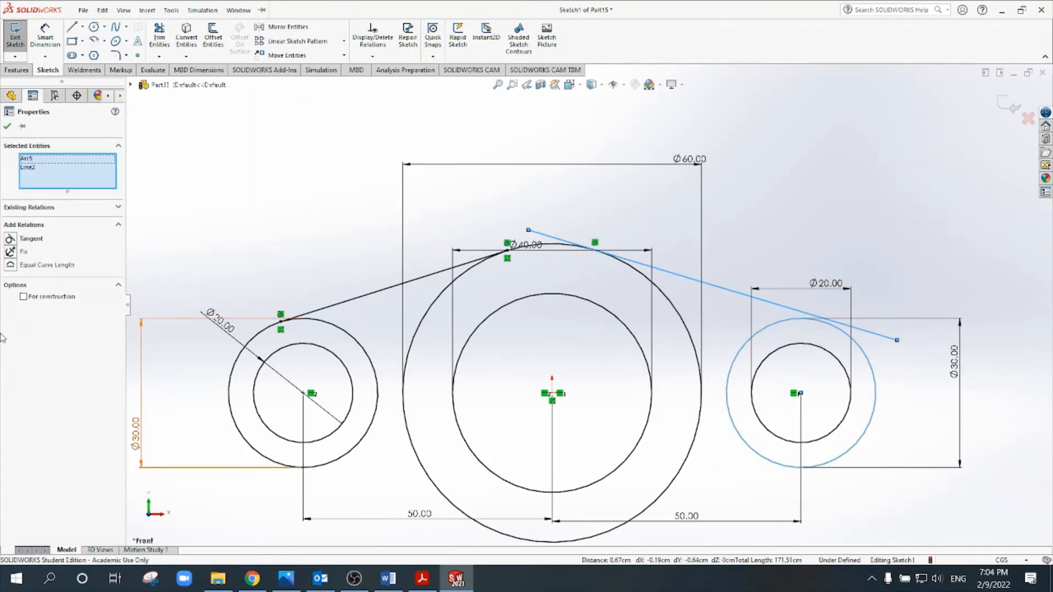
click(10, 238)
click(150, 251)
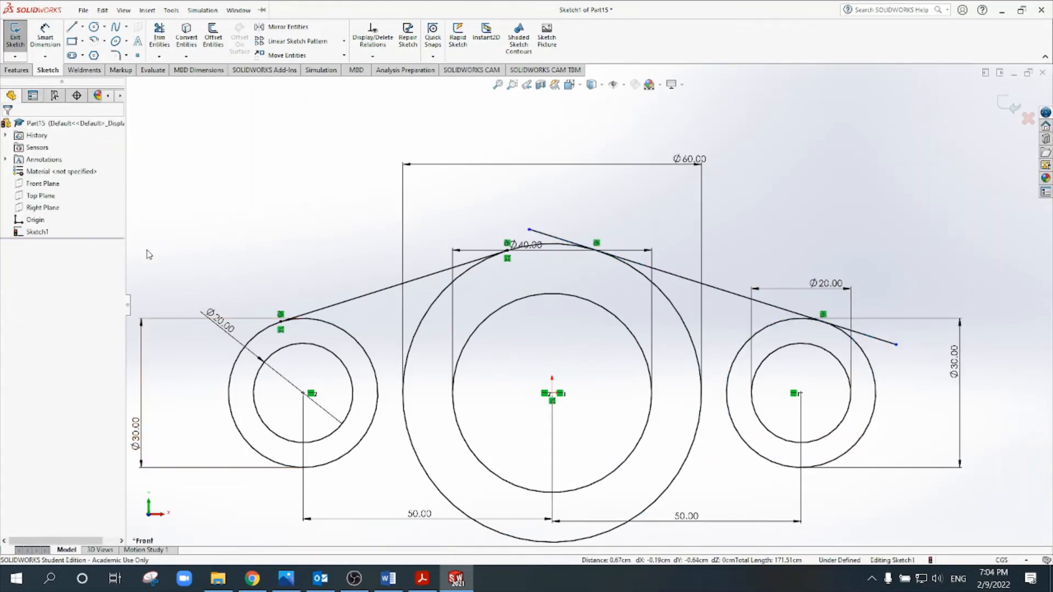
Trim both ends of the upper-right line back to its tangent points on the 60 cm circle and the right 30 cm circle.
click(160, 36)
scroll(513, 202, down, 1)
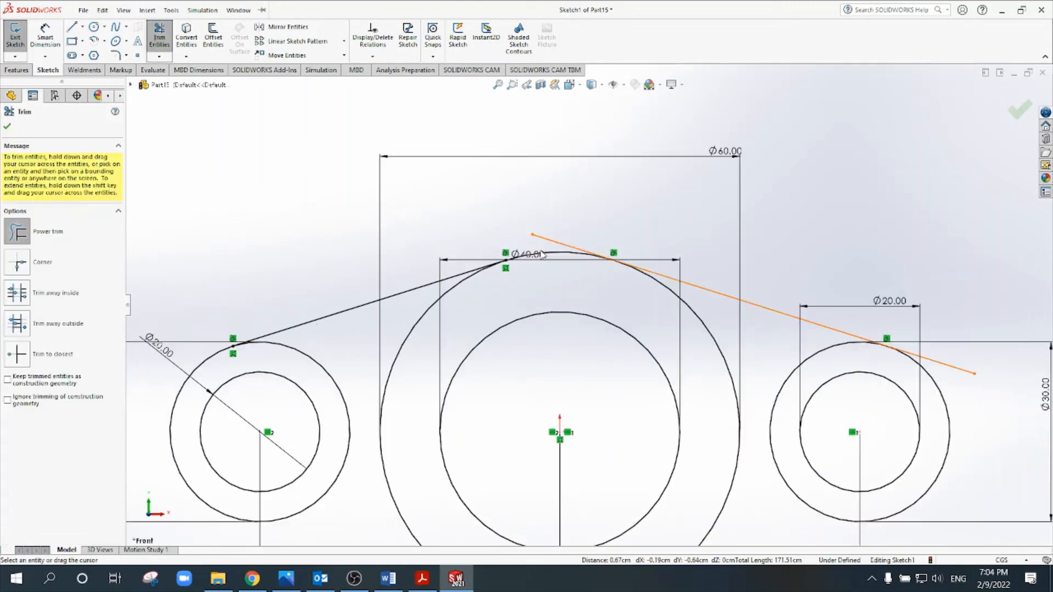
drag(540, 249, 554, 226)
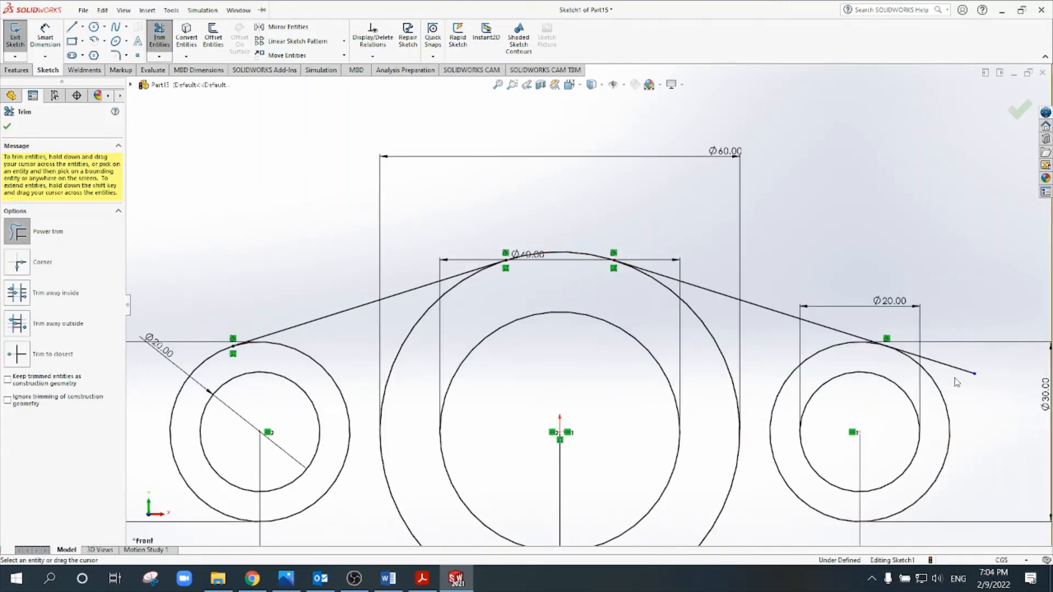
drag(957, 380, 938, 347)
scroll(901, 351, up, 3)
scroll(901, 355, up, 1)
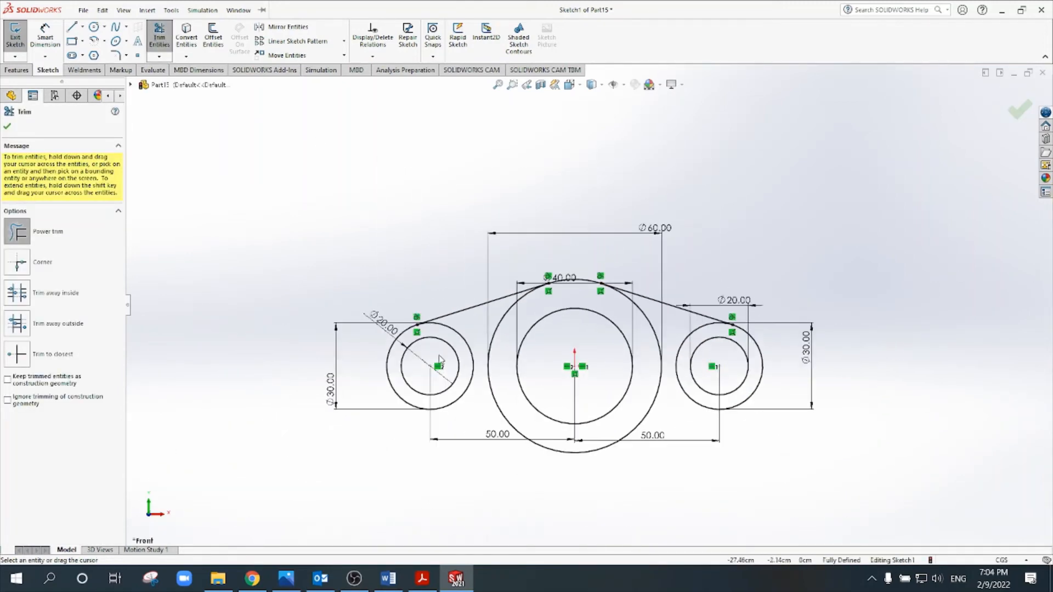
Sketch a slanted line beneath the circles, descending from below the left 30 cm circle to below the 60 cm central circle.
click(71, 32)
scroll(381, 388, down, 1)
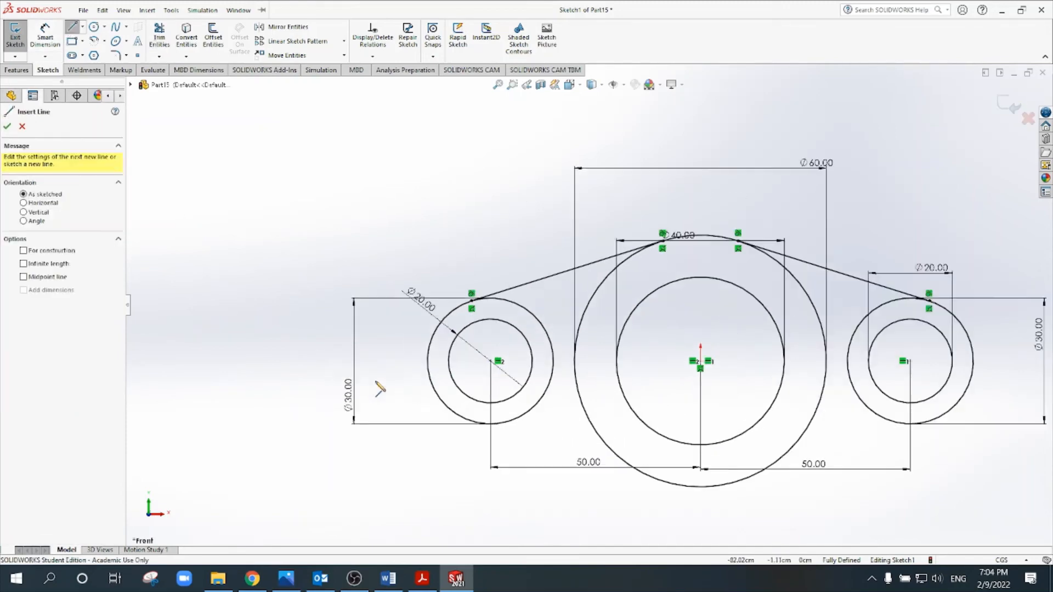
click(439, 439)
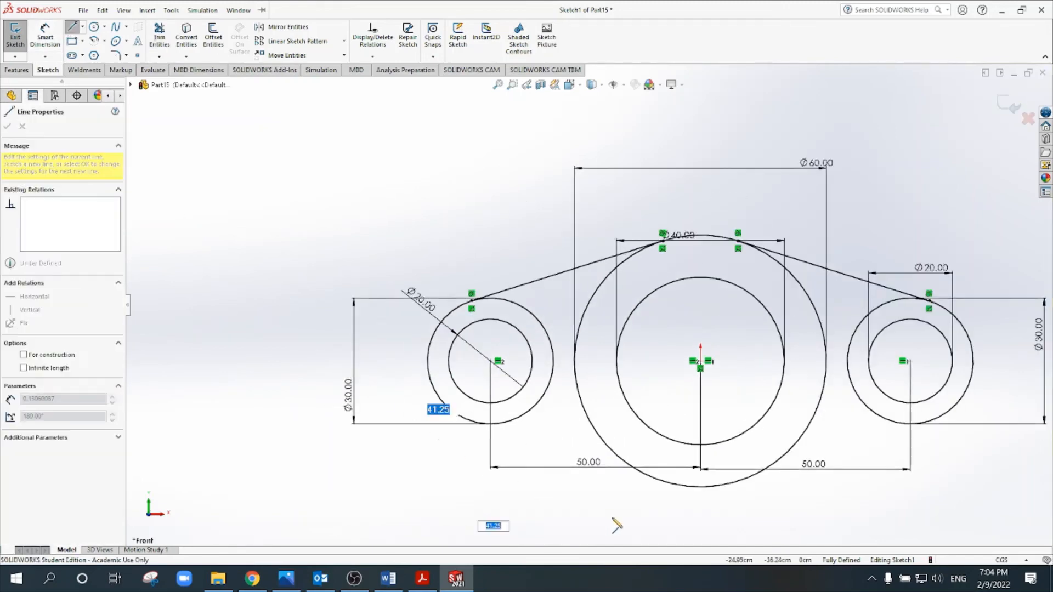
click(689, 526)
key(Escape)
Make the lower-left slanted line tangent to the 60 cm central circle and to the left 30 cm circle.
click(676, 490)
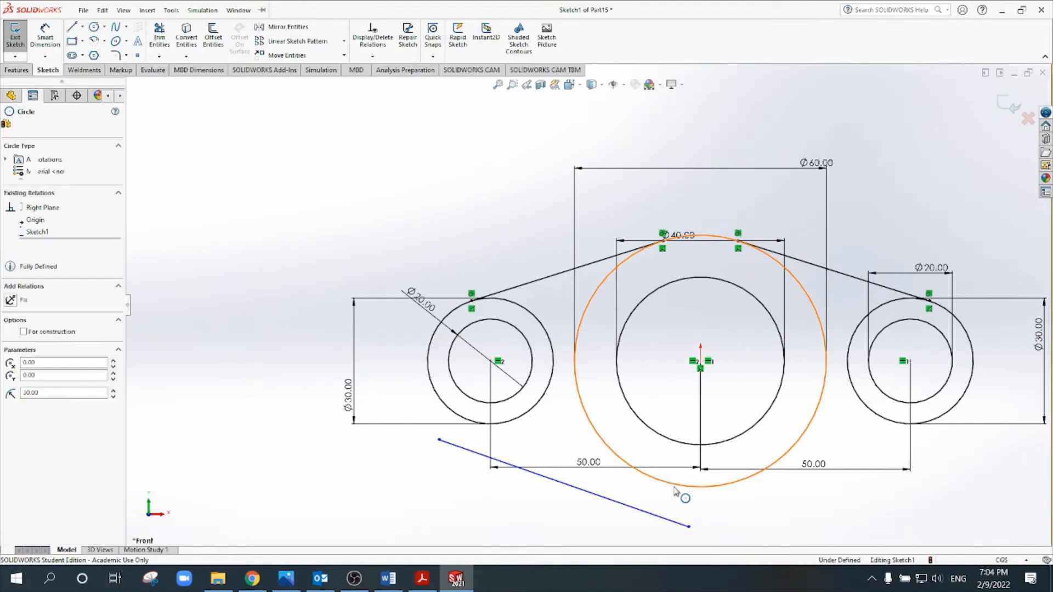
ctrl+click(647, 512)
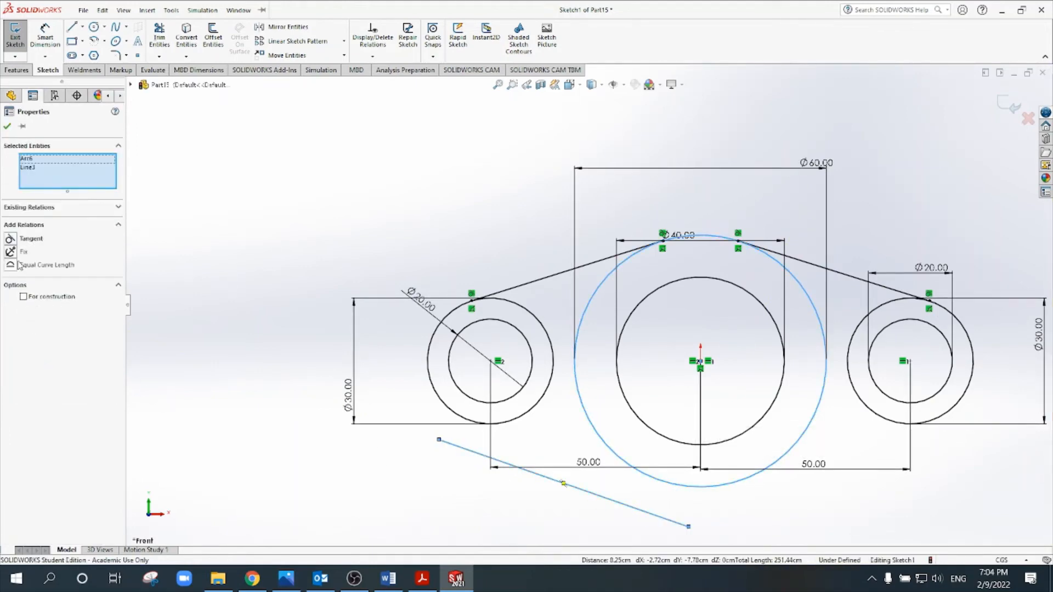
click(13, 244)
key(Escape)
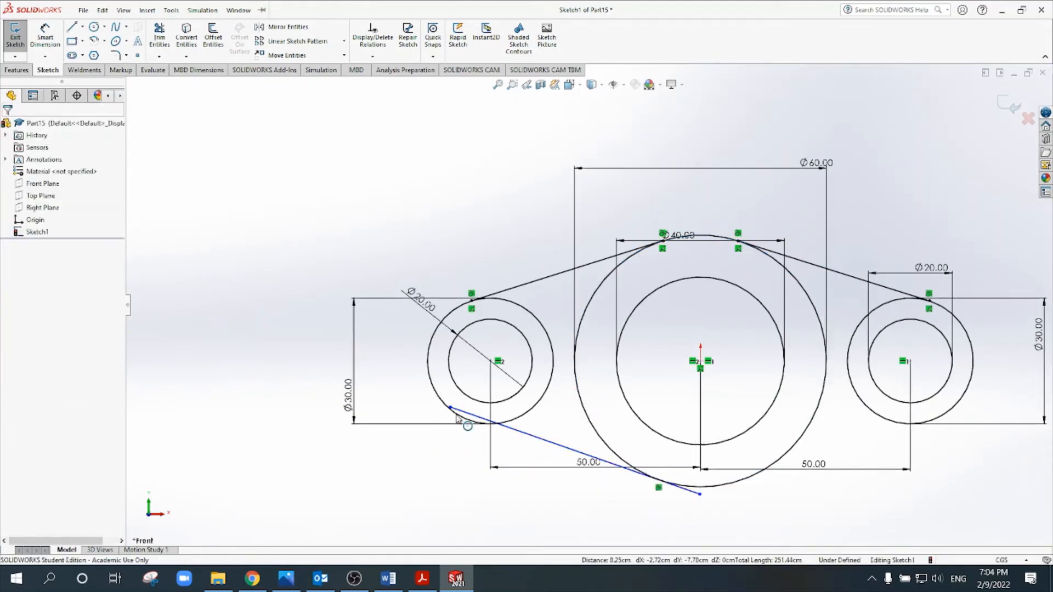
click(523, 415)
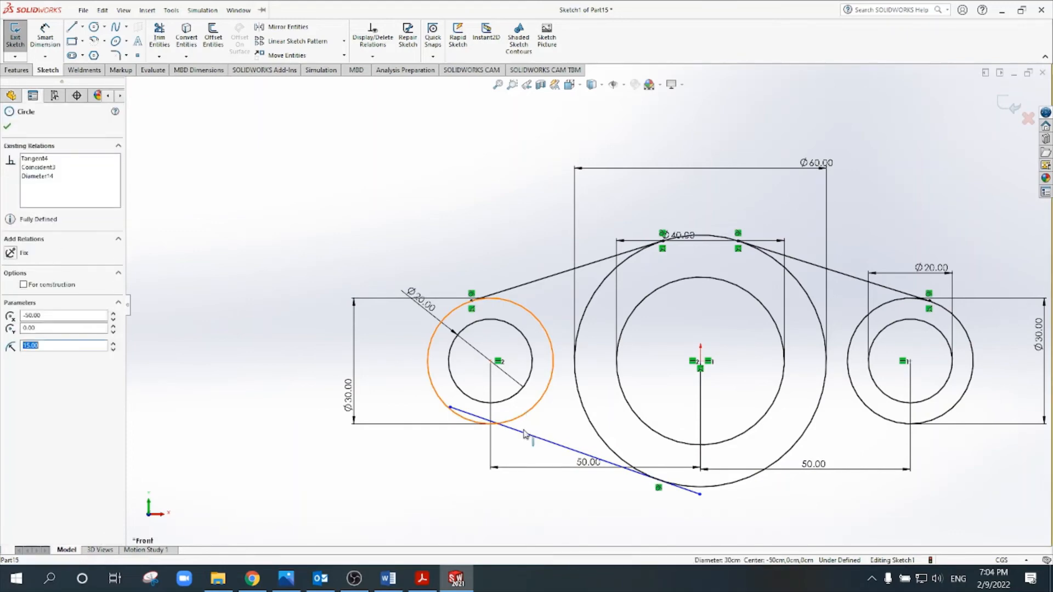
ctrl+click(524, 434)
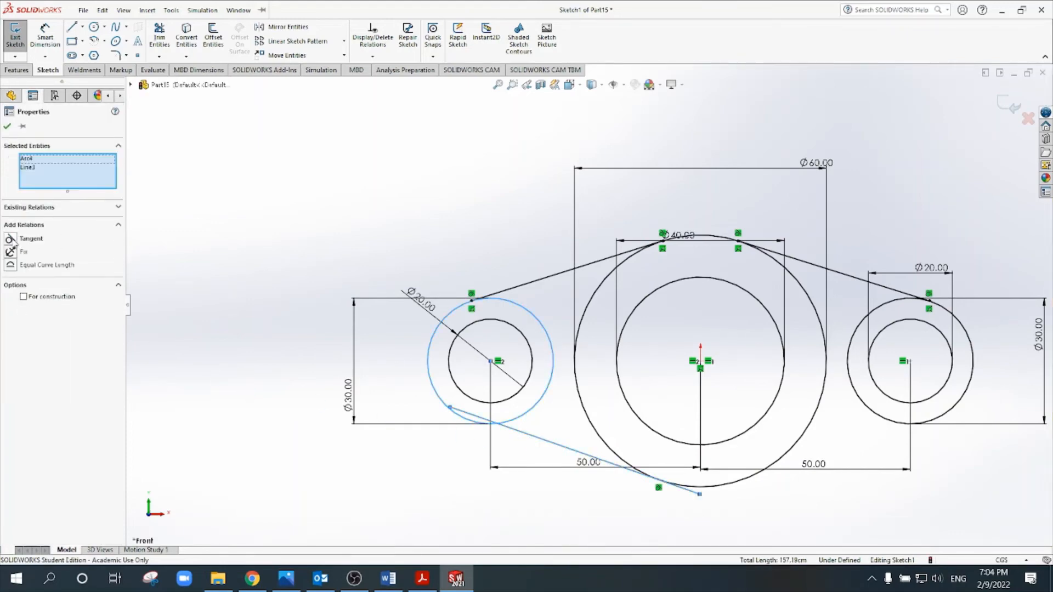
click(13, 244)
key(Escape)
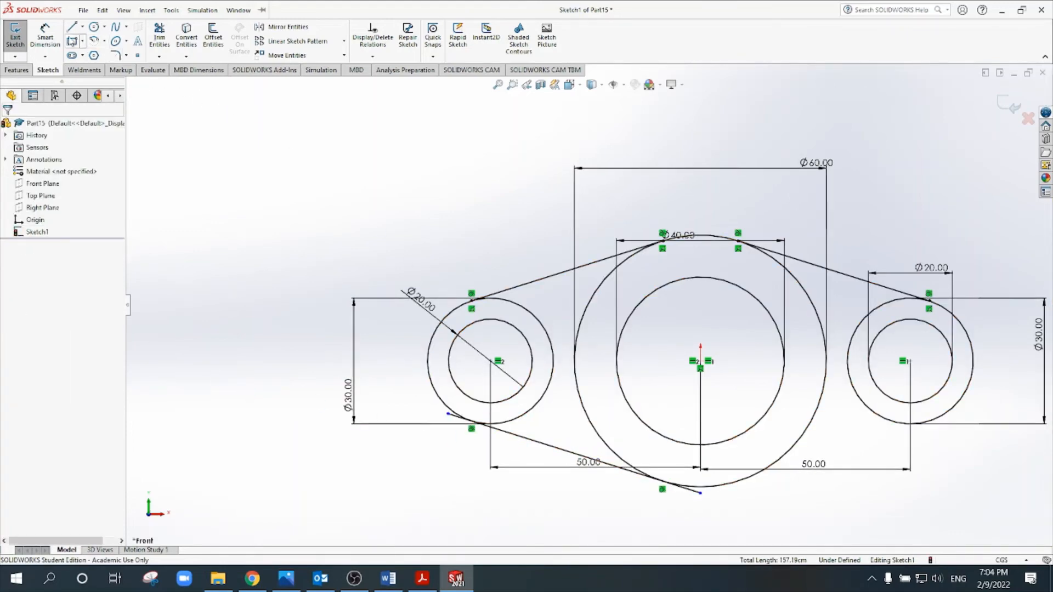
Sketch a slanted line about 77 cm long from beside the lower side of the right 30 cm circle to below the central circles.
click(72, 29)
scroll(588, 303, up, 2)
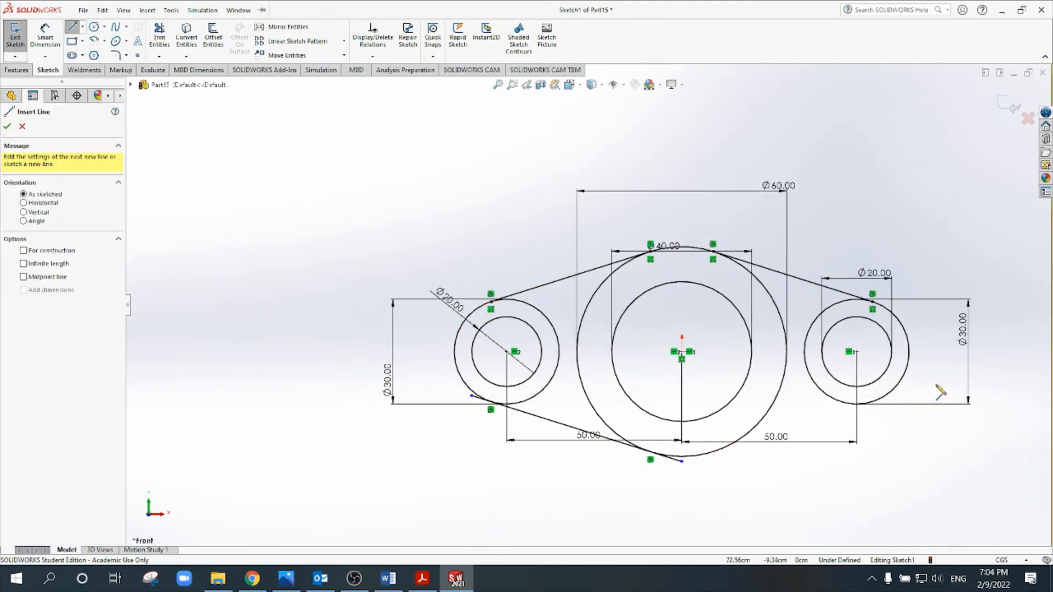
click(694, 500)
key(Escape)
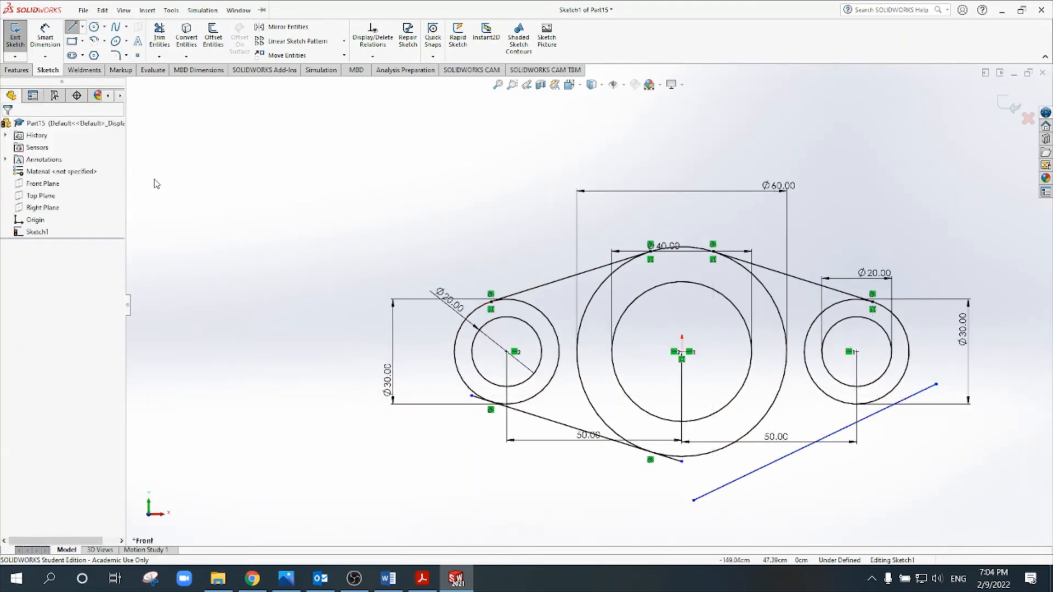
Make the lower-right slanted line tangent to the right 30 cm circle and to the 60 cm central circle.
click(900, 384)
ctrl+click(901, 406)
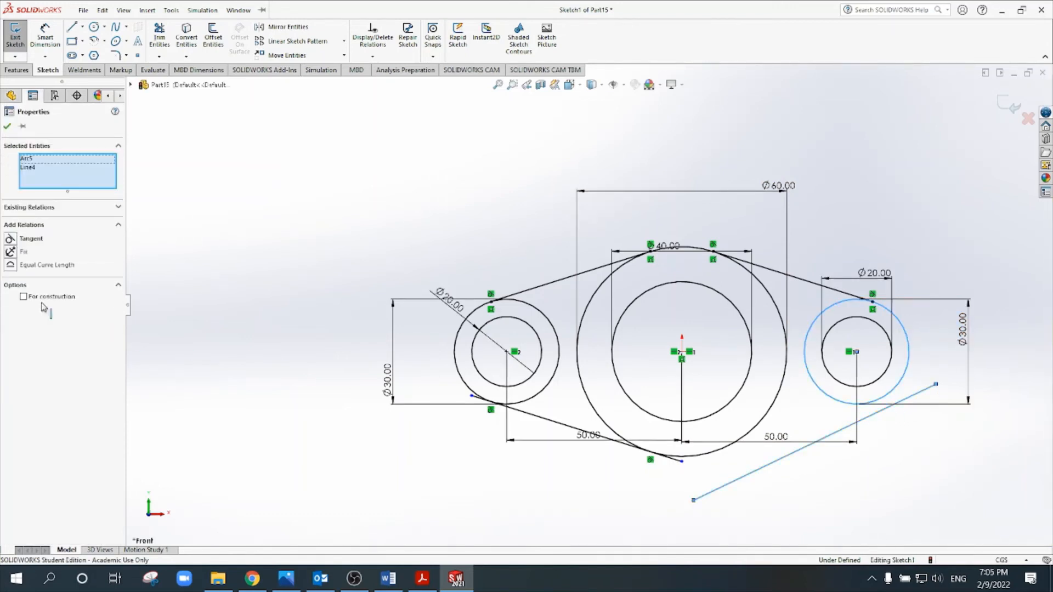
click(11, 240)
click(655, 506)
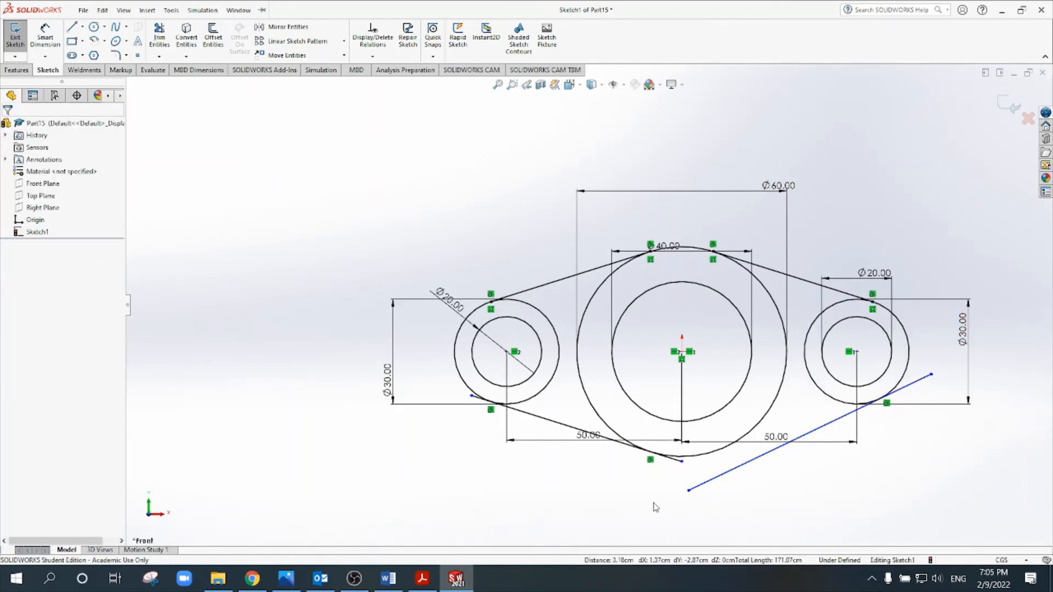
click(718, 477)
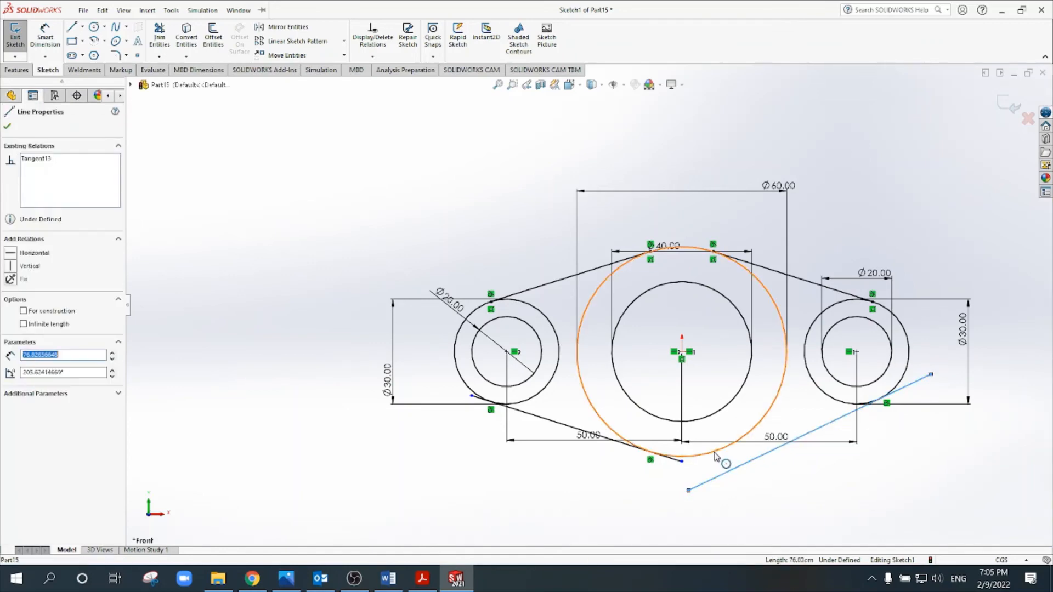
ctrl+click(713, 459)
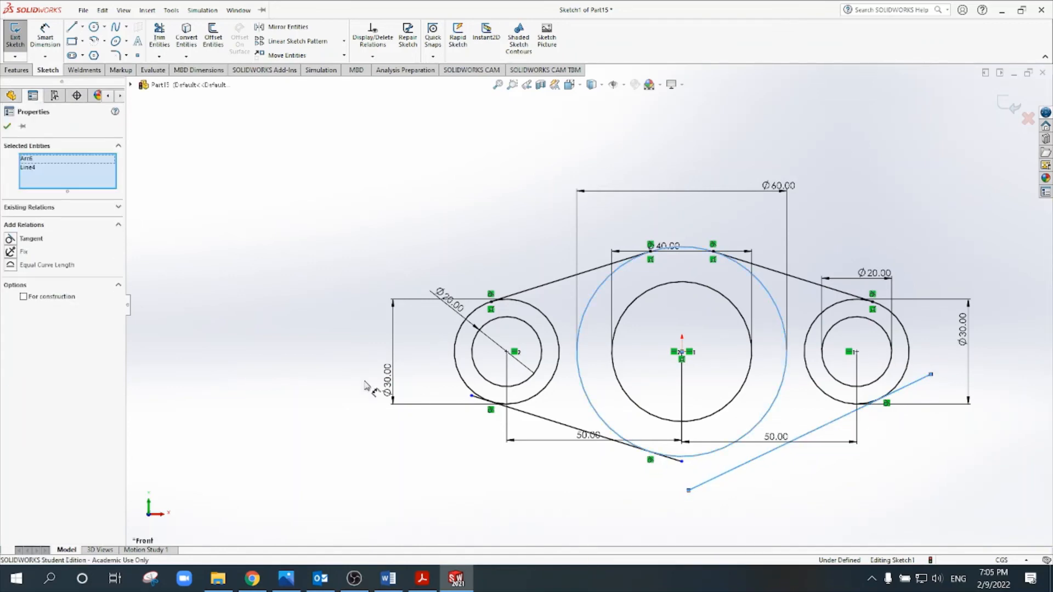
click(11, 240)
key(Escape)
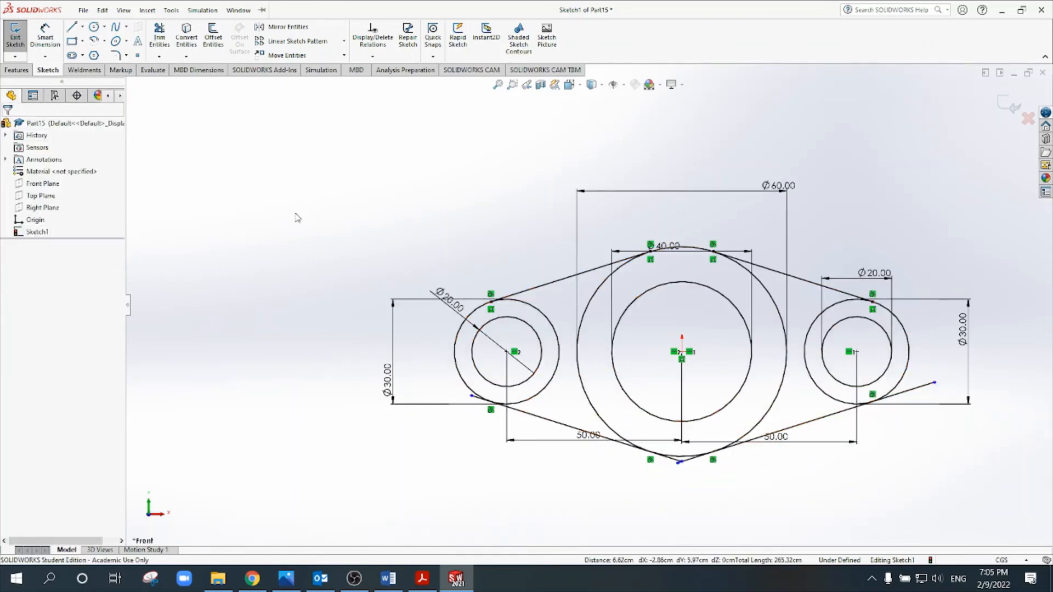
Trim the lower lines' crossing ends at the 60 cm circle and the lower-right line's overhang at the right 30 cm circle.
click(85, 69)
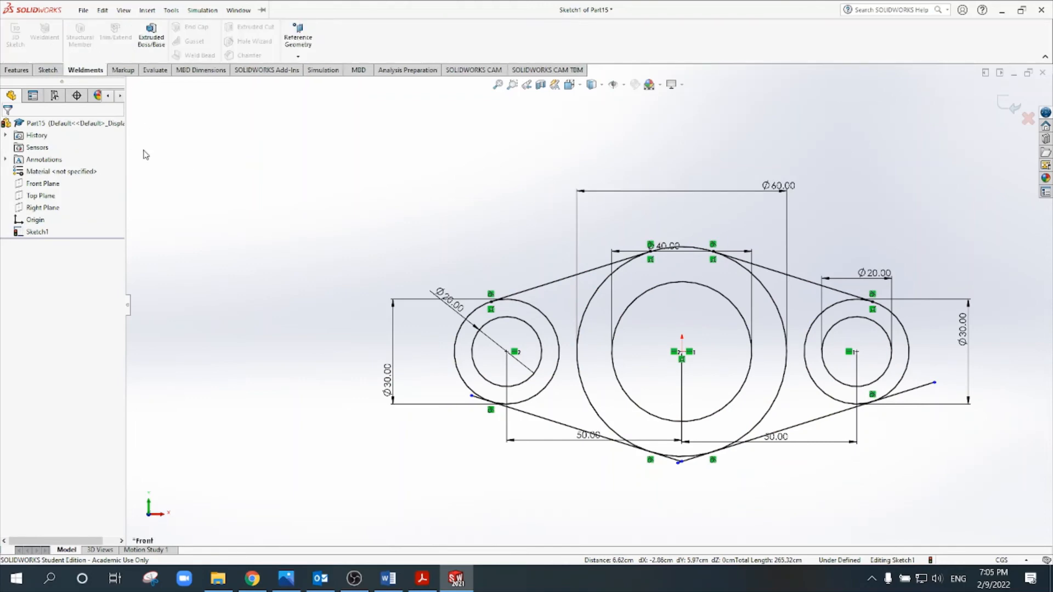
click(48, 70)
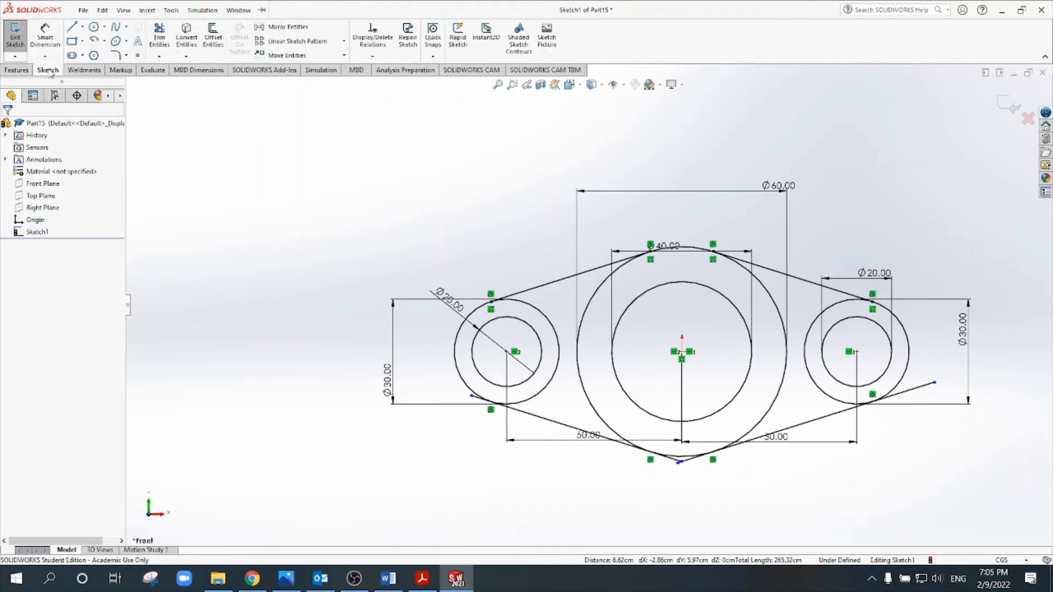
click(159, 37)
scroll(845, 417, down, 5)
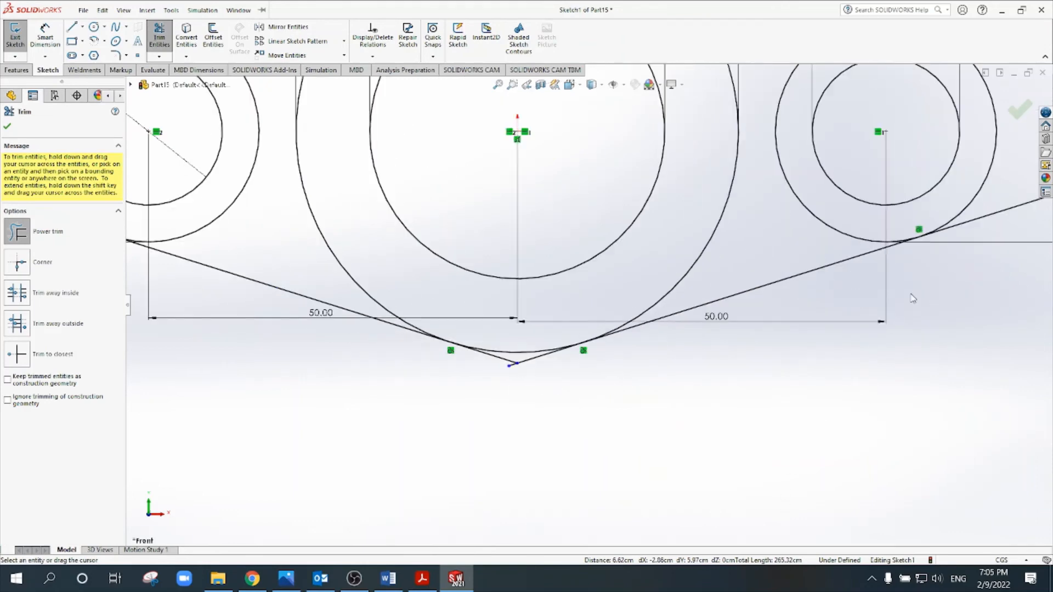
click(971, 218)
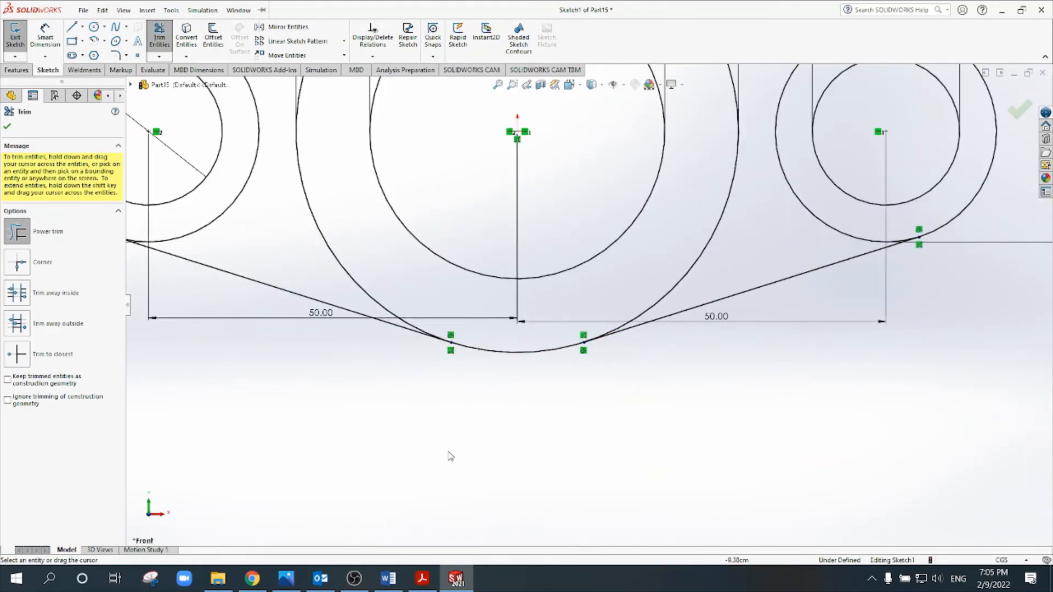
Trim away the arcs of the 60 cm circle and both 30 cm circles that lie inside the flange outline.
scroll(446, 463, up, 2)
scroll(494, 425, up, 2)
scroll(653, 178, down, 2)
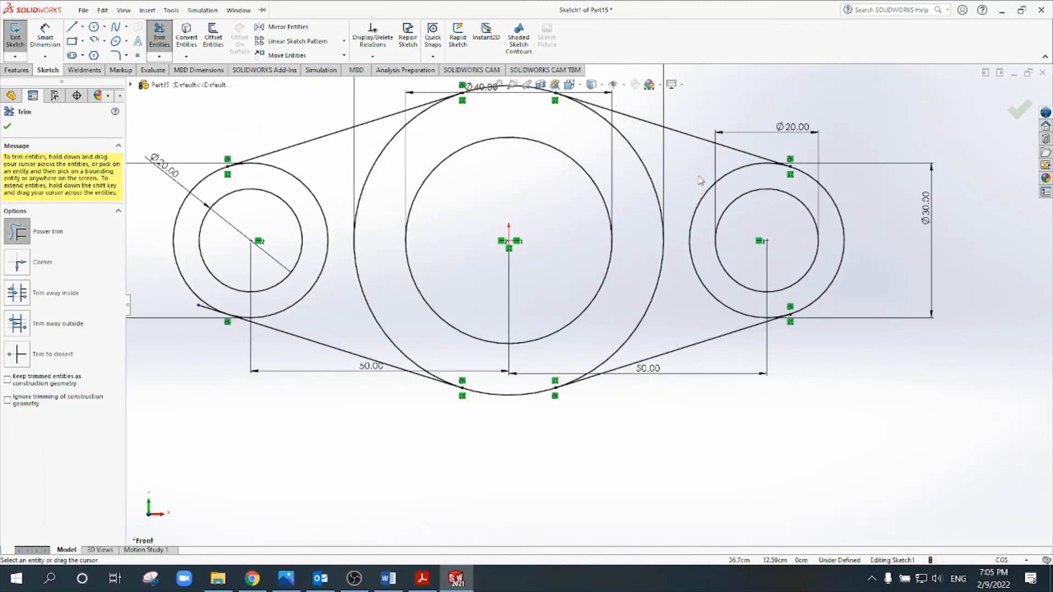
click(699, 189)
click(651, 181)
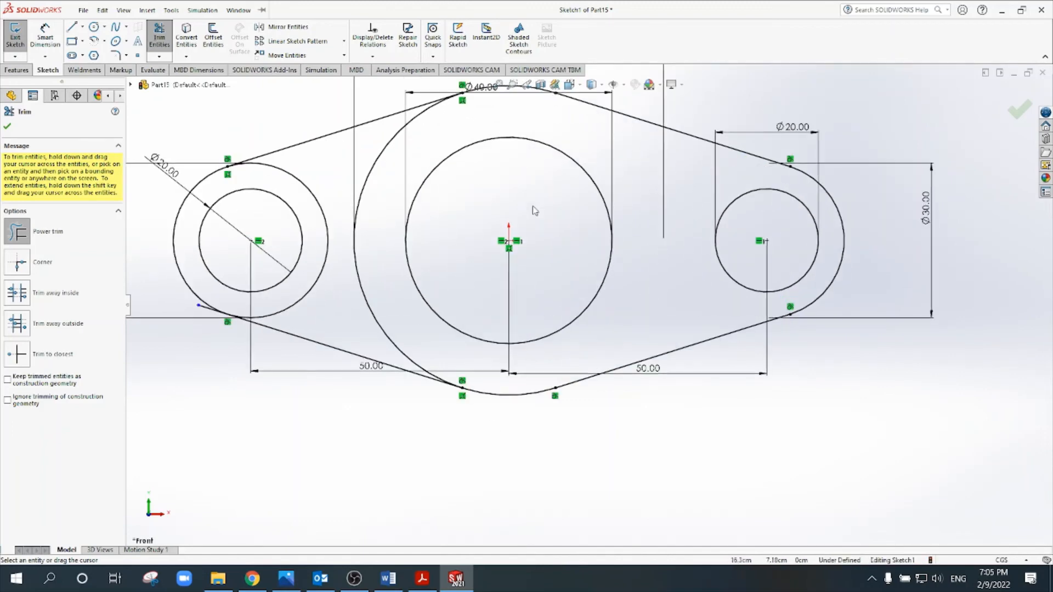
click(369, 174)
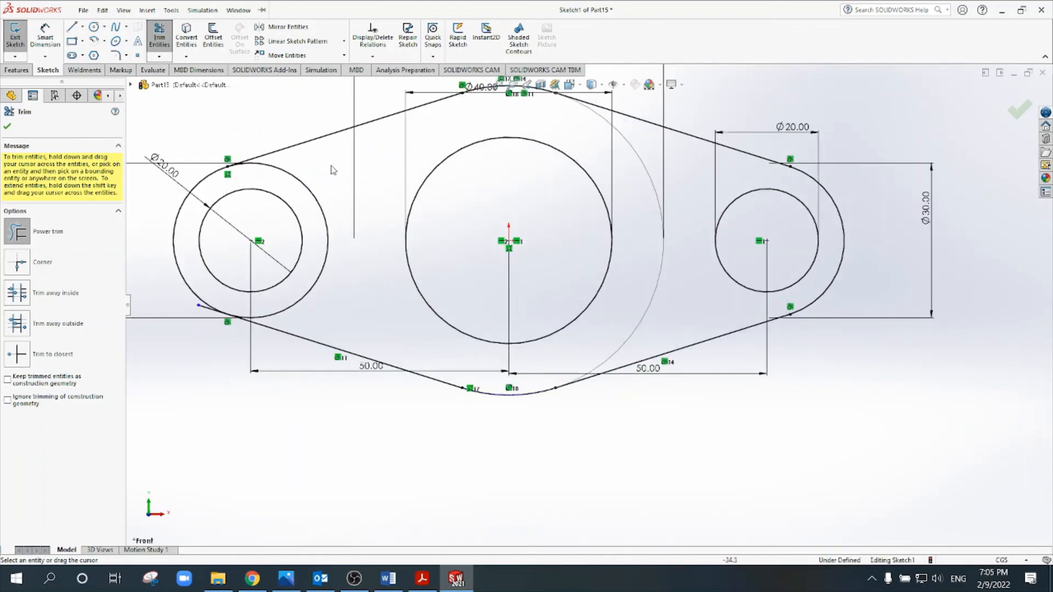
click(312, 194)
scroll(384, 274, up, 3)
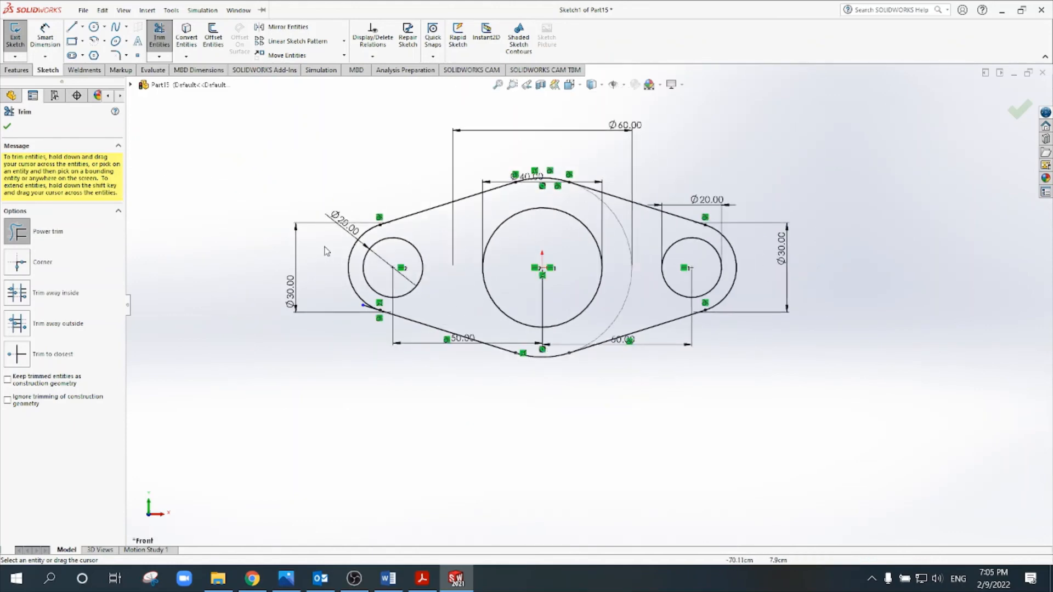
click(1020, 109)
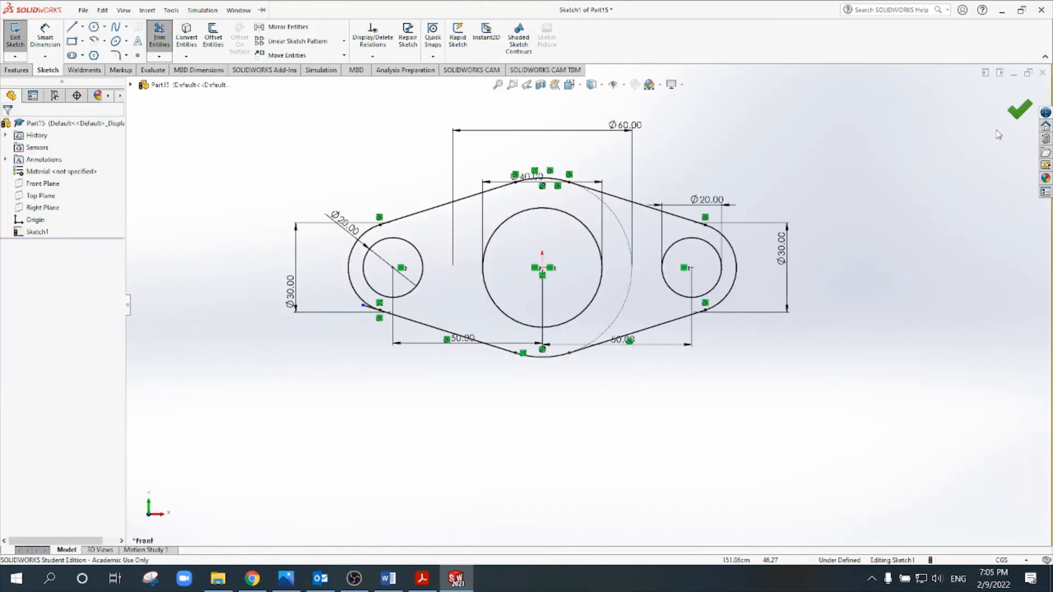
Reopen the flange sketch for editing and trim the lower-left slanted line's overhang beyond the left 30 cm arc.
click(1005, 108)
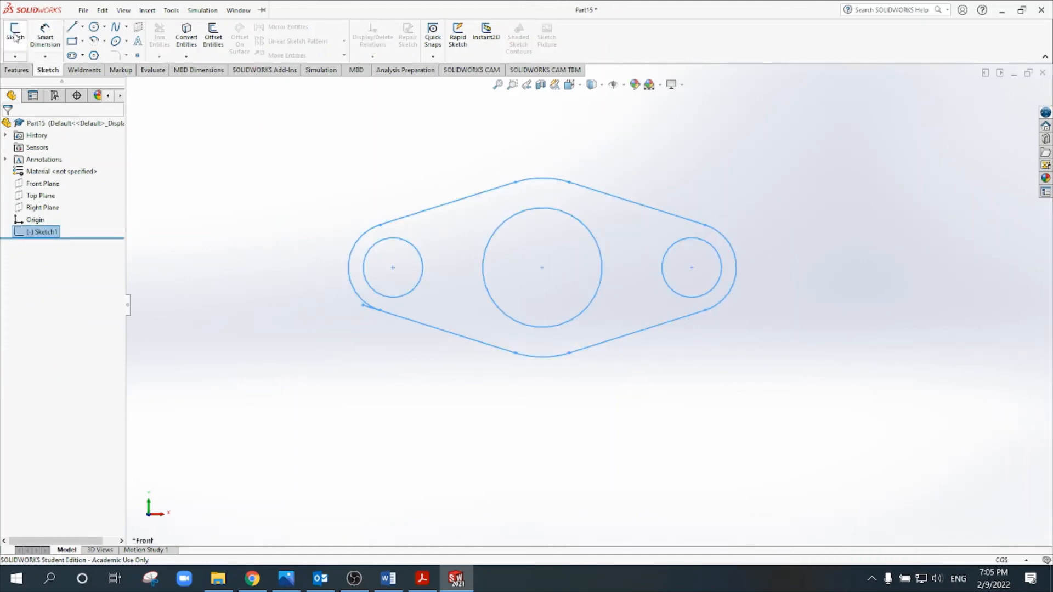
scroll(370, 290, down, 5)
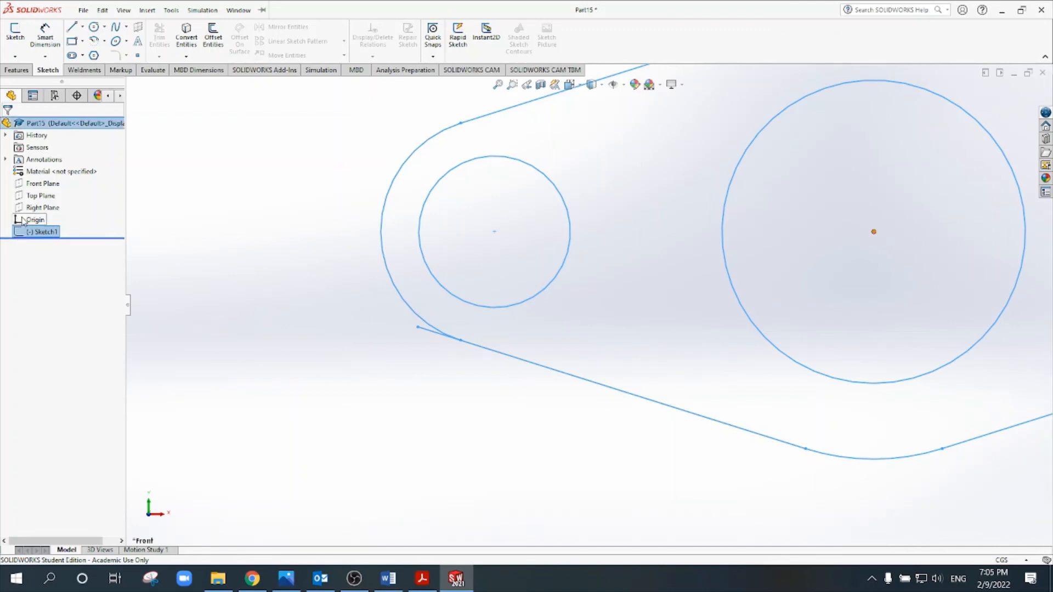
right_click(25, 235)
click(32, 208)
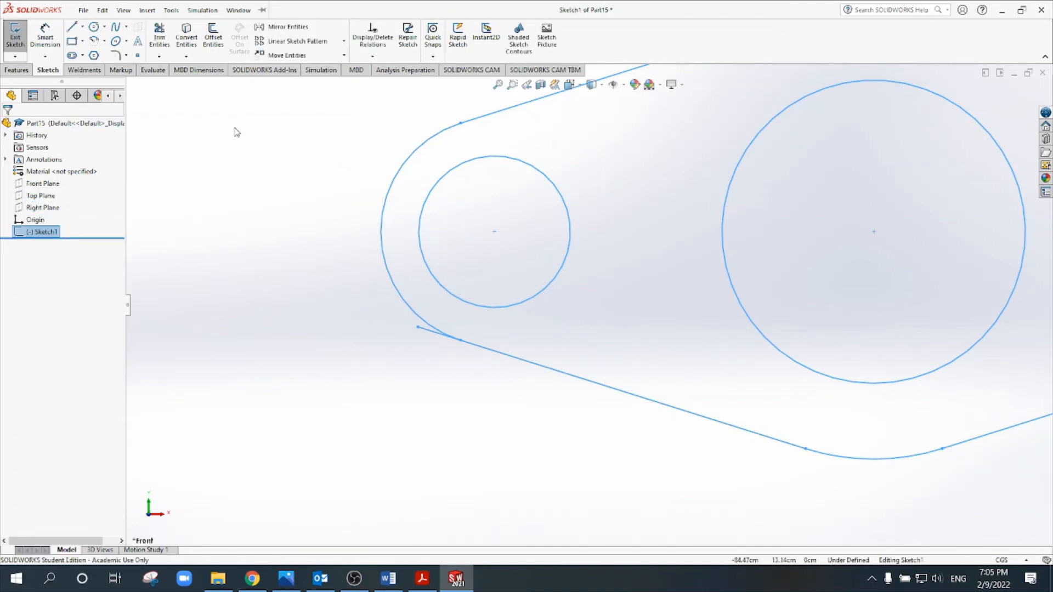
click(160, 39)
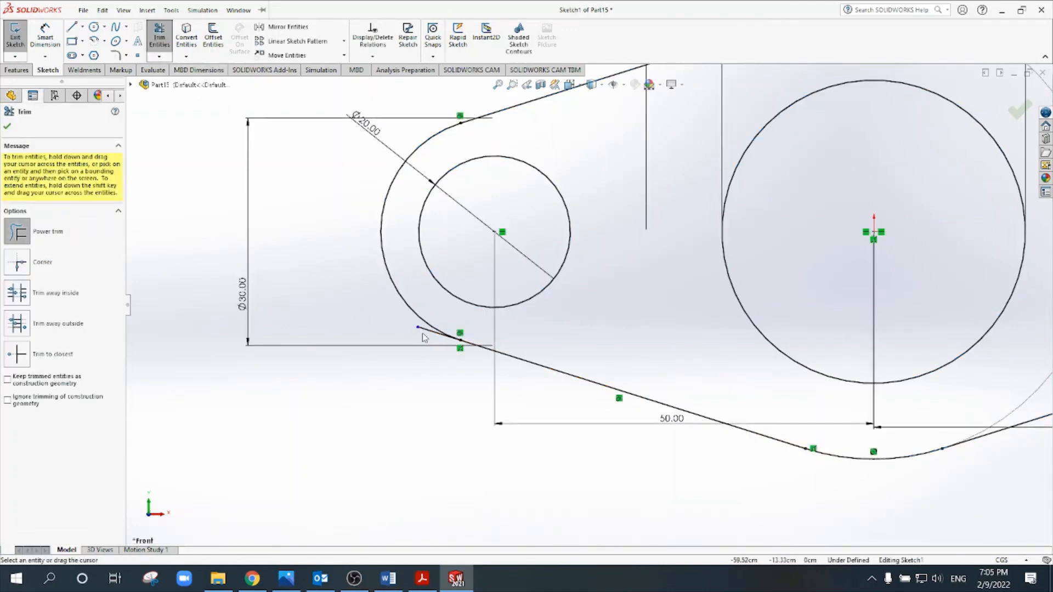
scroll(407, 357, up, 3)
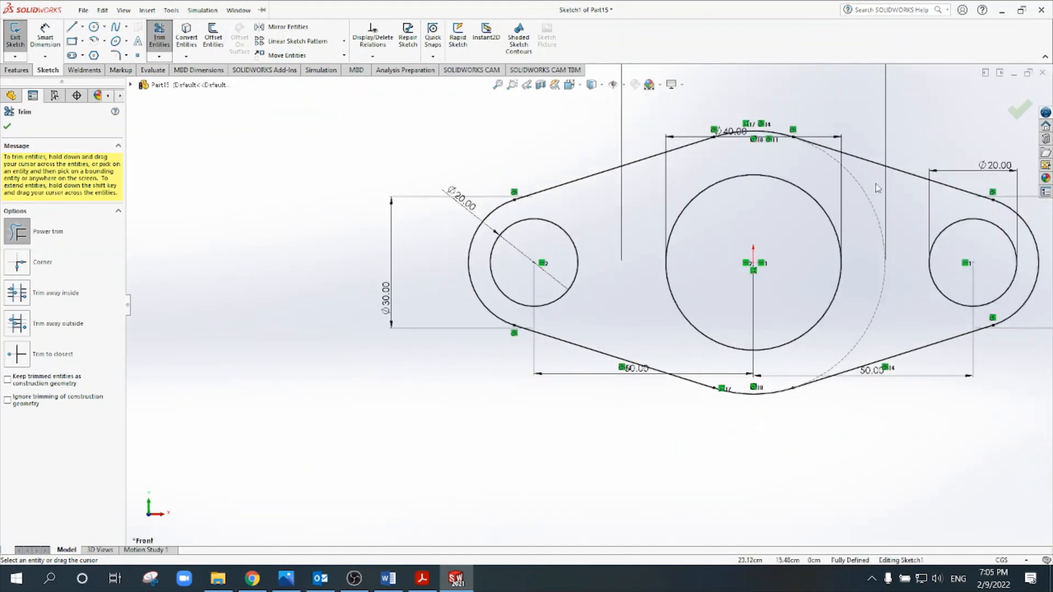
click(1020, 110)
click(1019, 109)
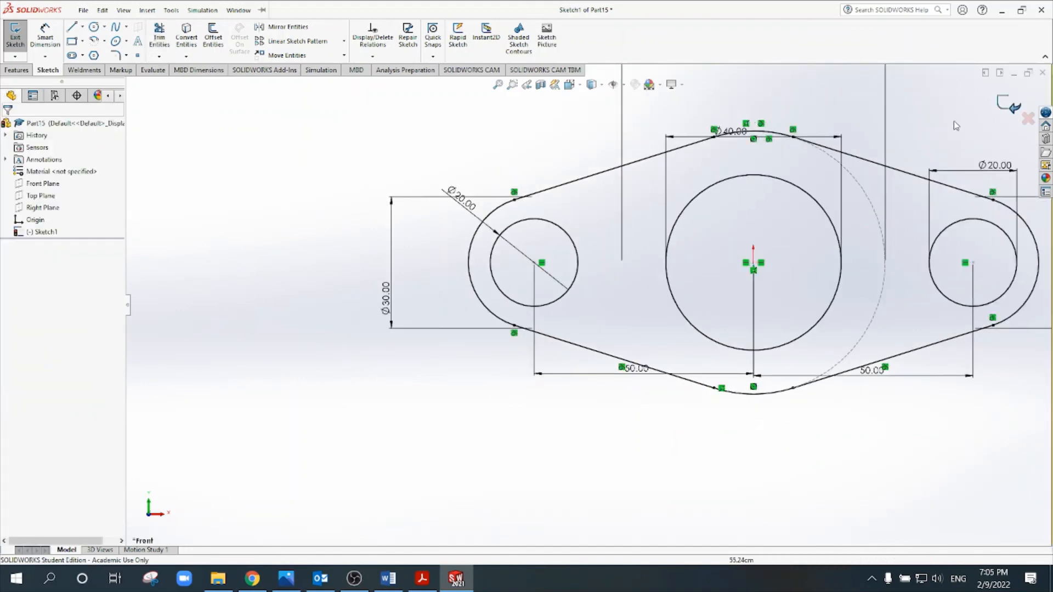
Start an Extruded Boss/Base from the flange outline and add the three inner circle regions to the selected contours.
click(16, 71)
click(19, 34)
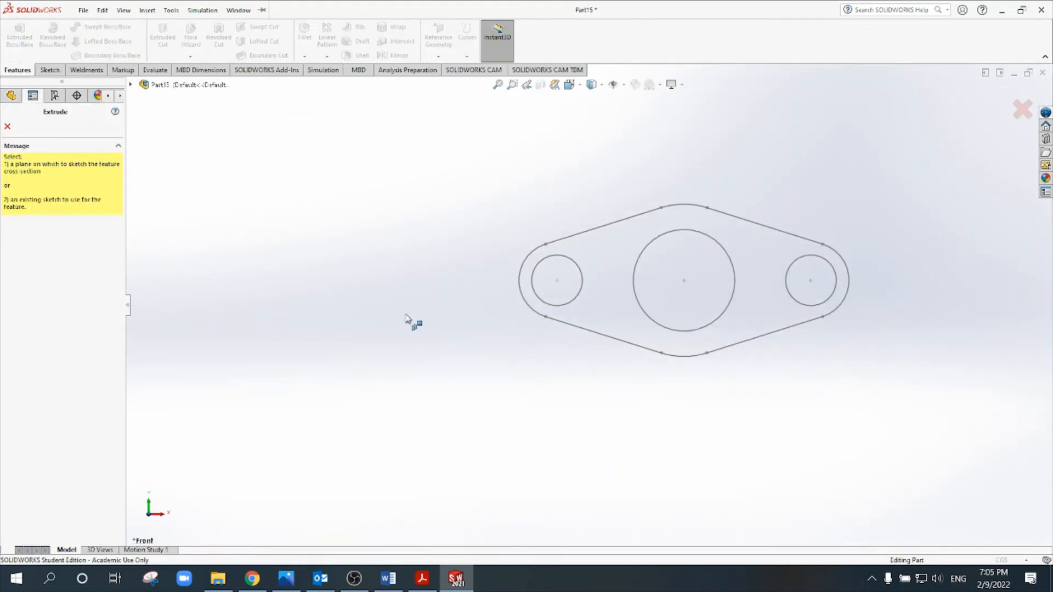
click(777, 334)
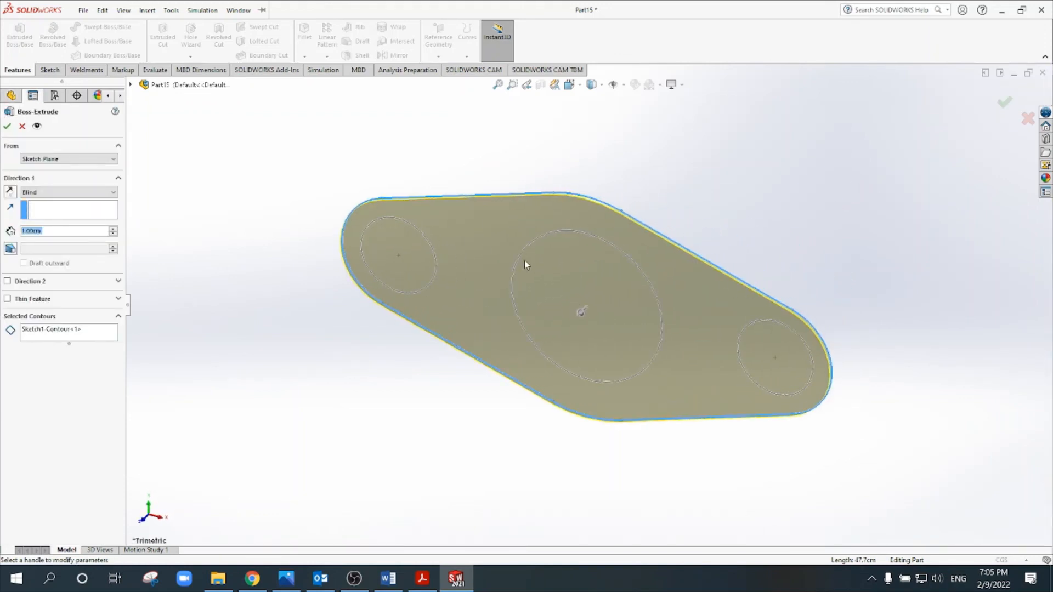
click(84, 341)
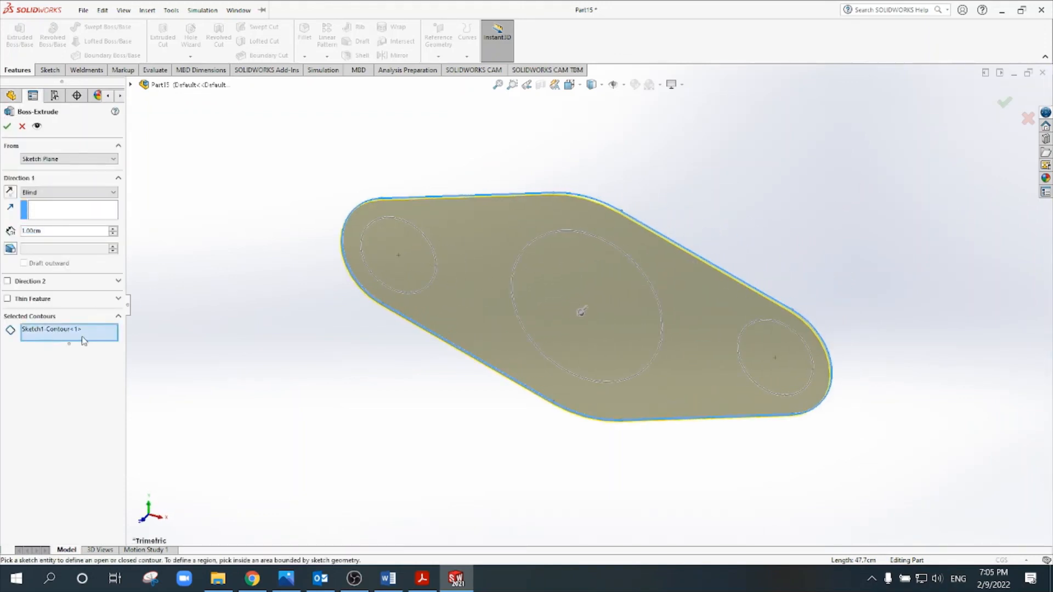
click(419, 271)
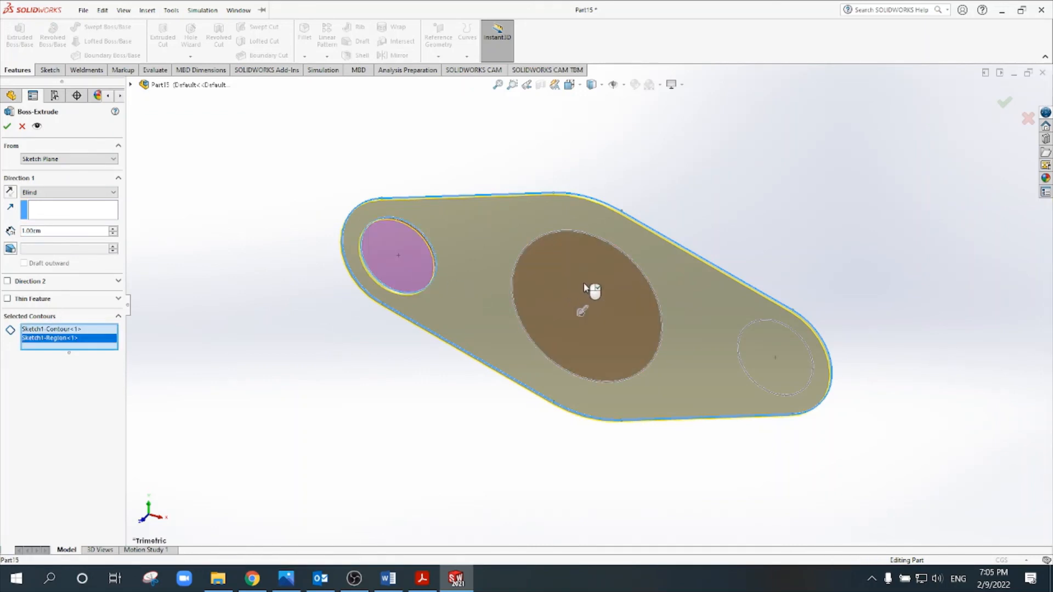
click(593, 294)
click(768, 353)
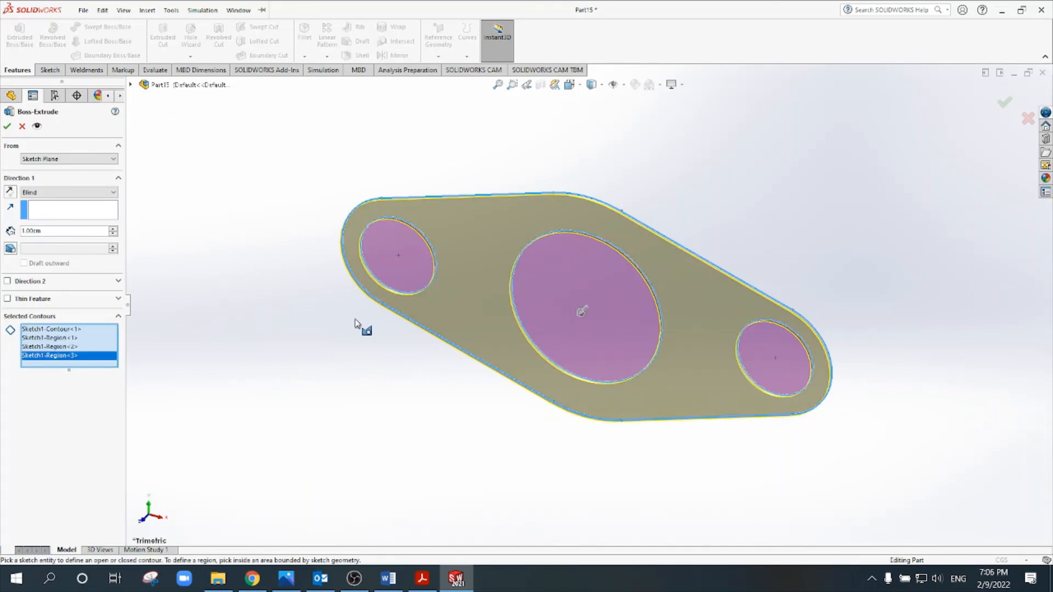
Check the Part 4 drawing's depth in Adobe Acrobat Reader, return to SOLIDWORKS and extrude the flange 25 cm with a Blind end condition.
drag(582, 314, 532, 416)
click(428, 578)
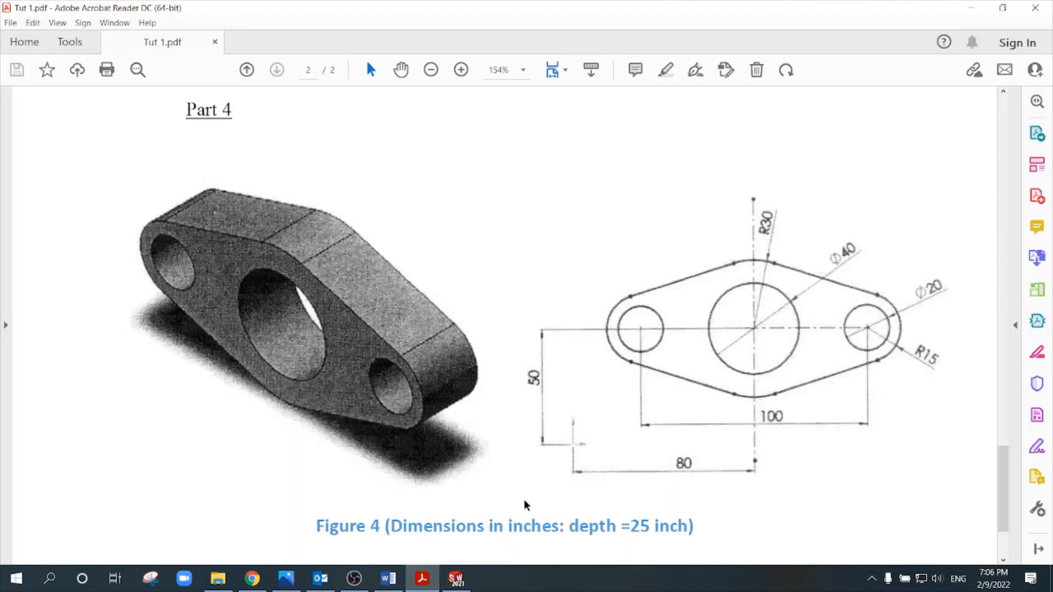
click(456, 578)
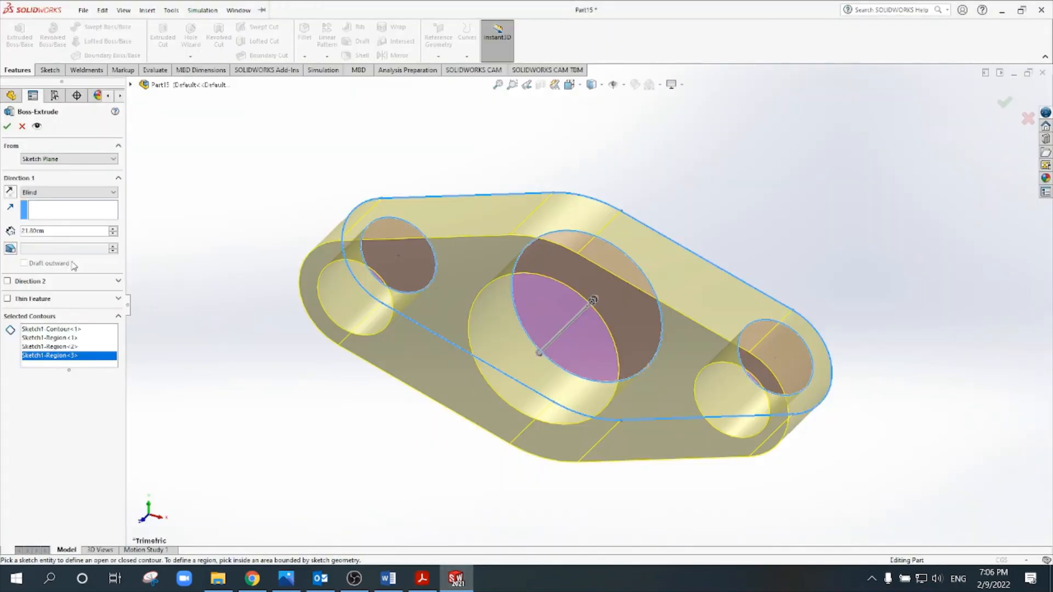
double_click(38, 231)
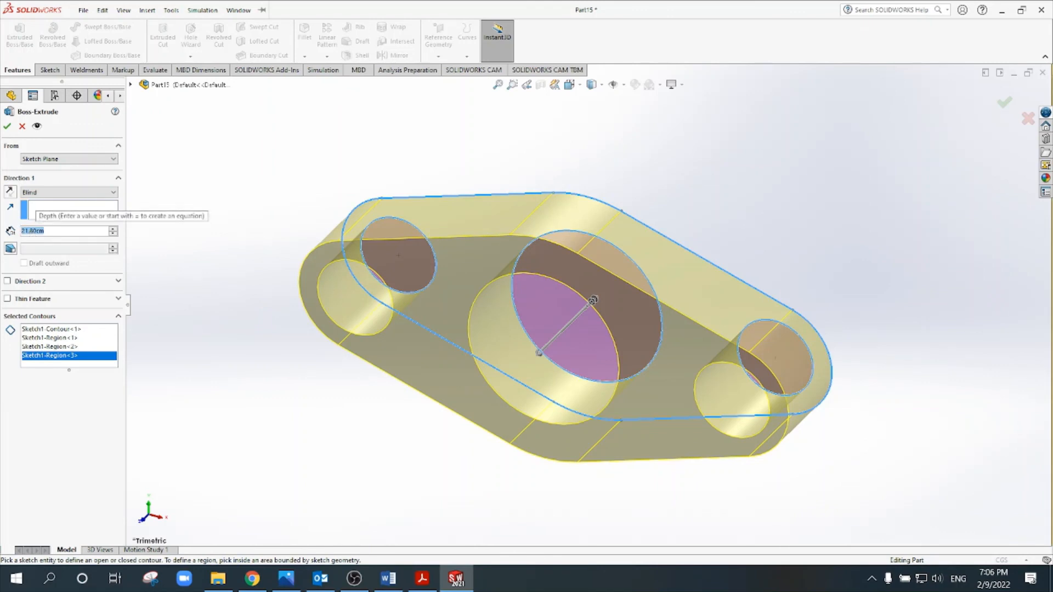
text(25)
key(Return)
click(8, 126)
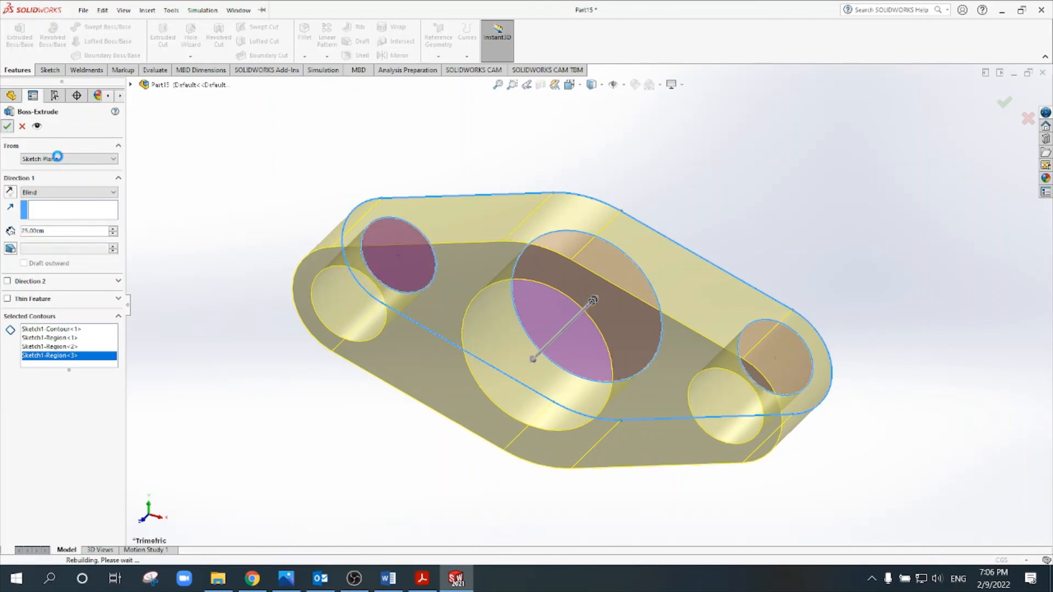